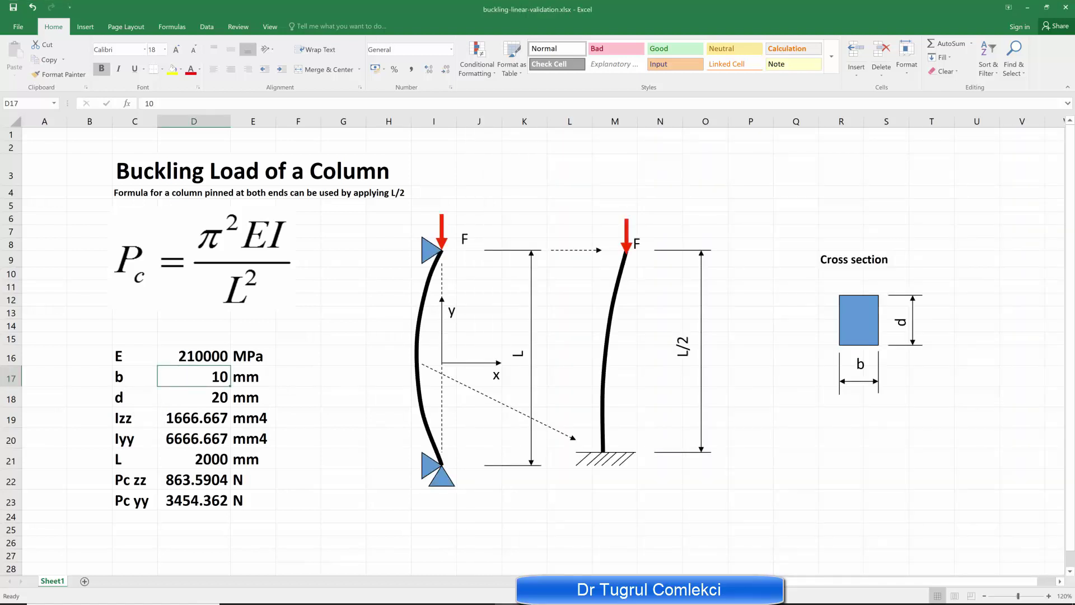
# Check the elastic modulus 210000, width b, depth d, and the Izz and Iyy formulas.
pyautogui.click(194, 356)
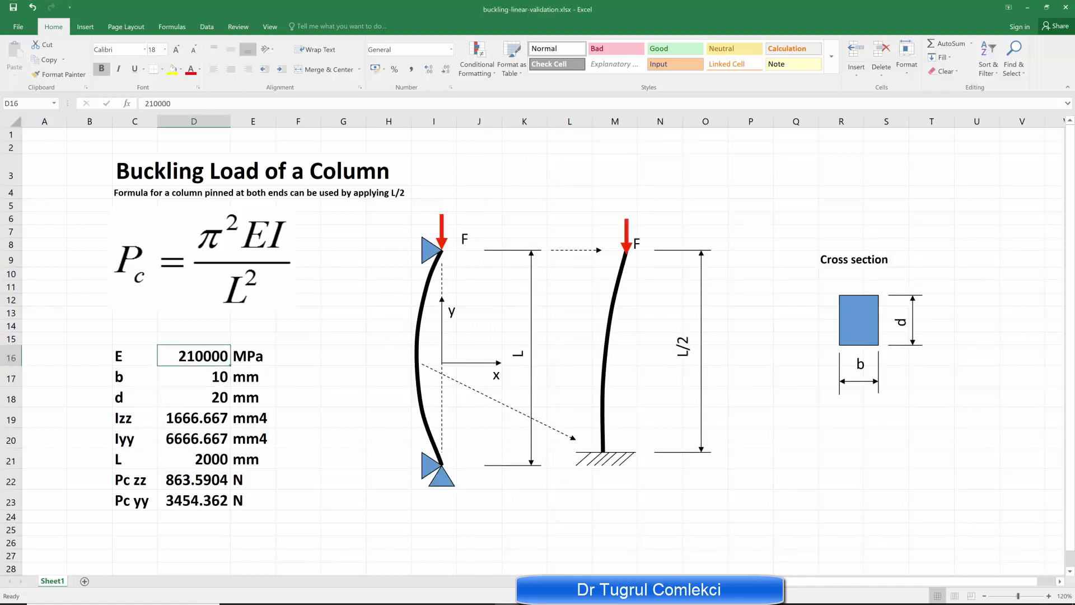
pyautogui.click(193, 378)
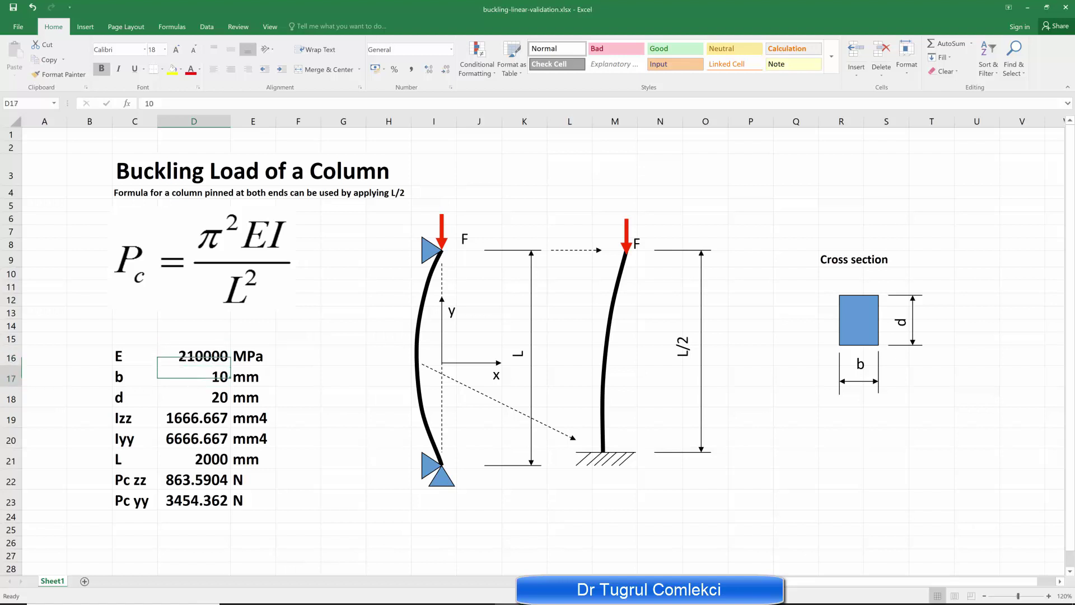
pyautogui.click(193, 394)
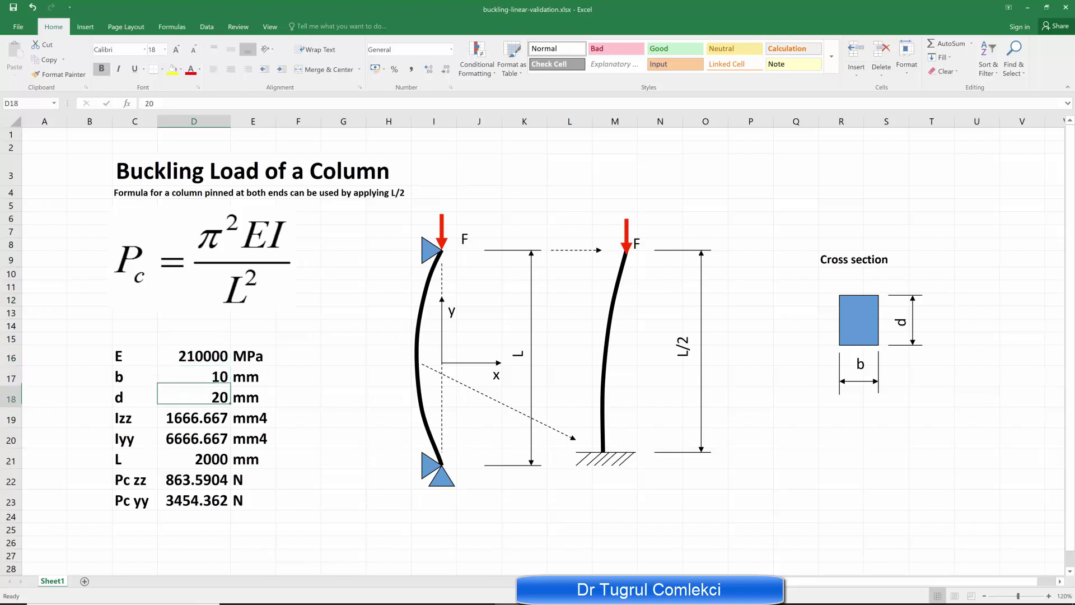
pyautogui.click(190, 420)
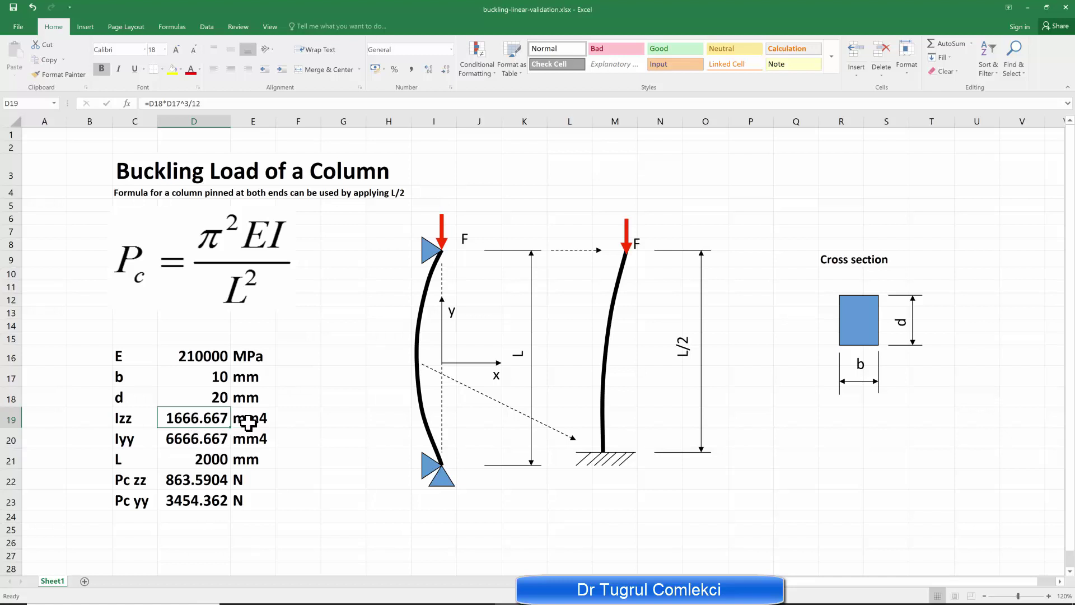
pyautogui.doubleClick(176, 442)
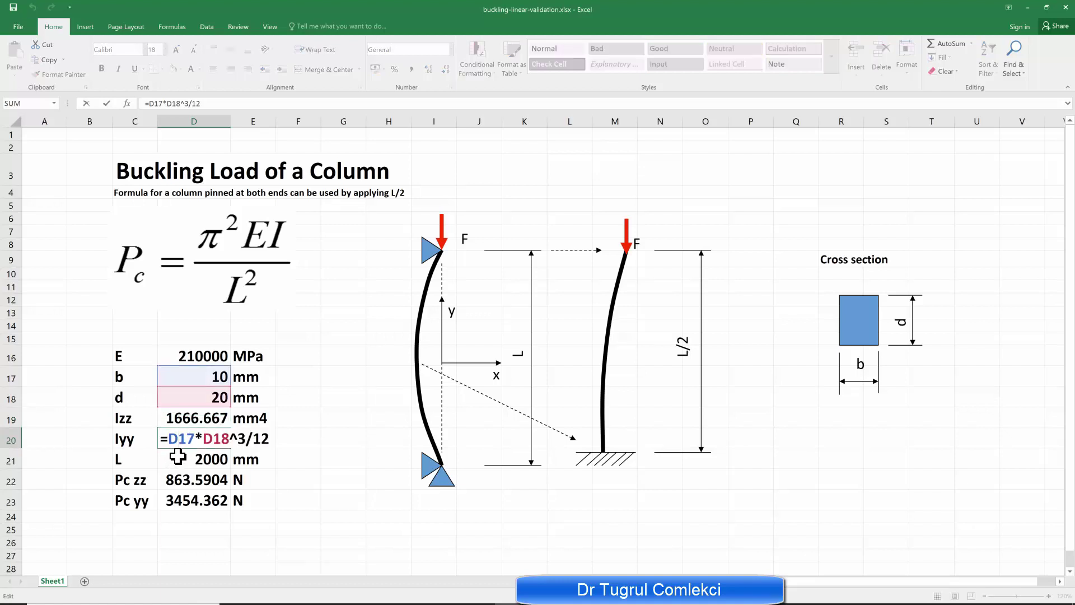
pyautogui.press('Return')
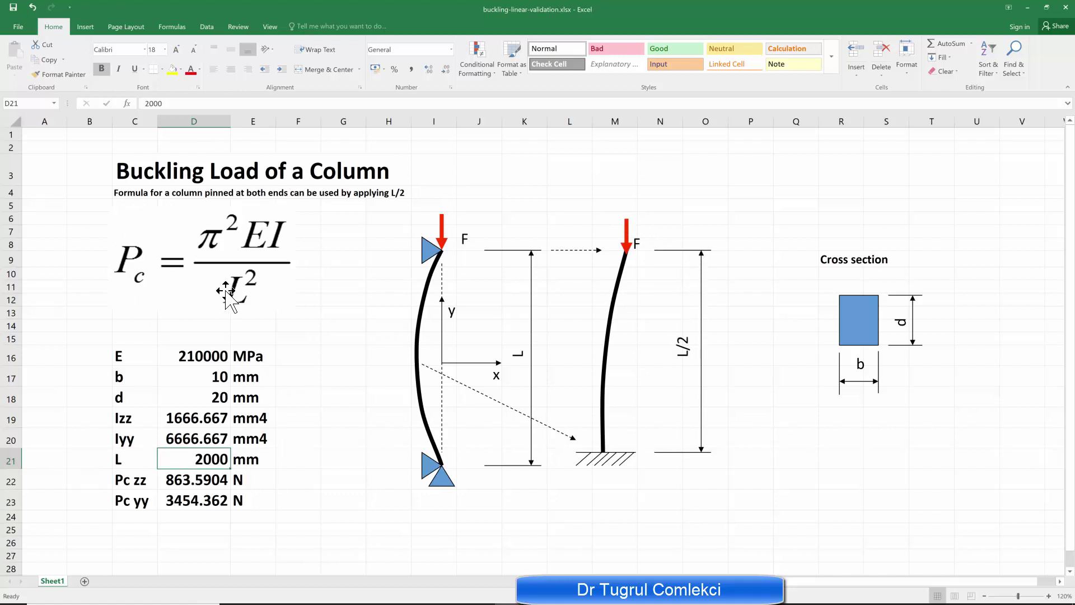
# Inspect the Pc zz formula =PI()^2*D16*D19/D21^2 and the Pc yy formula.
pyautogui.click(200, 482)
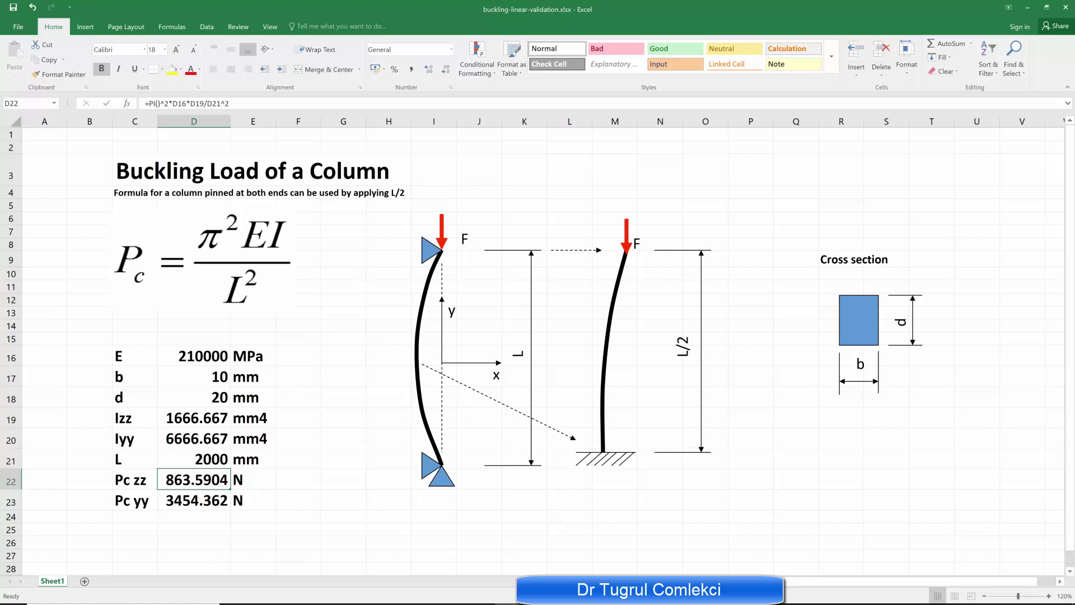
pyautogui.doubleClick(185, 481)
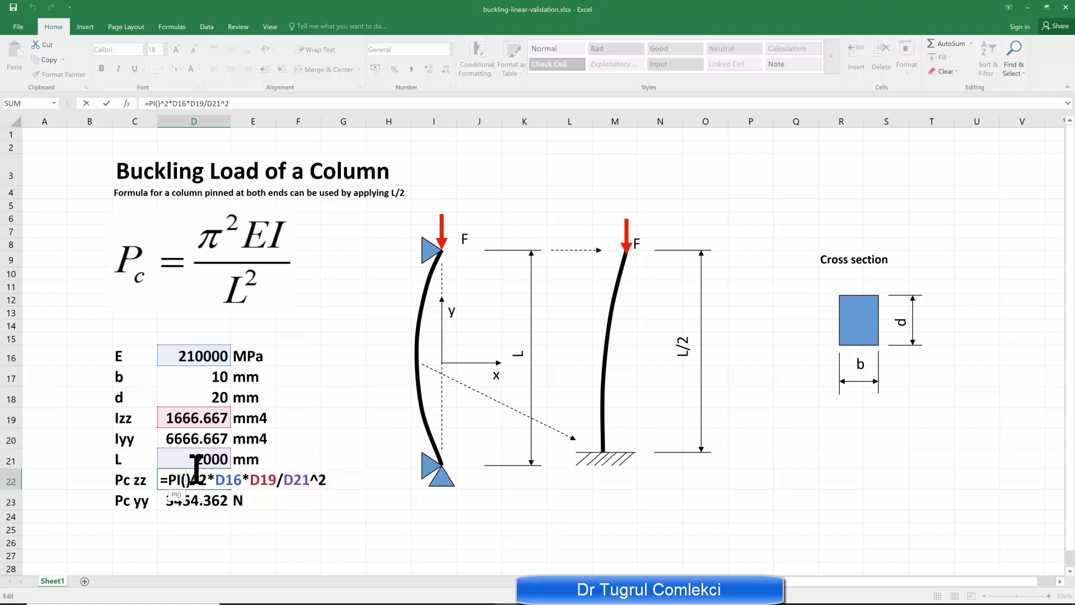
pyautogui.press('Return')
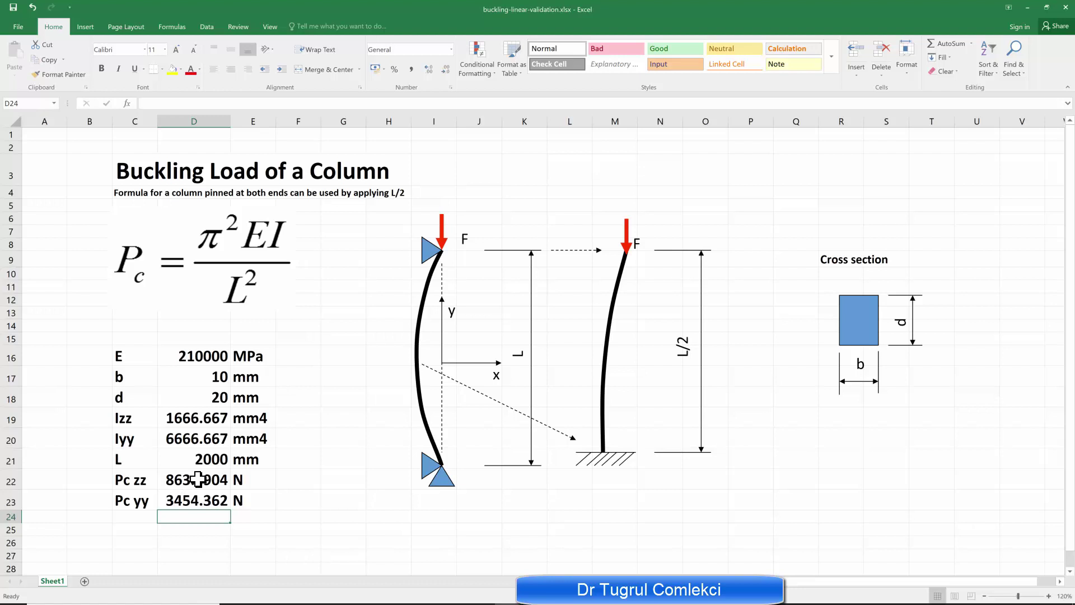
pyautogui.click(179, 501)
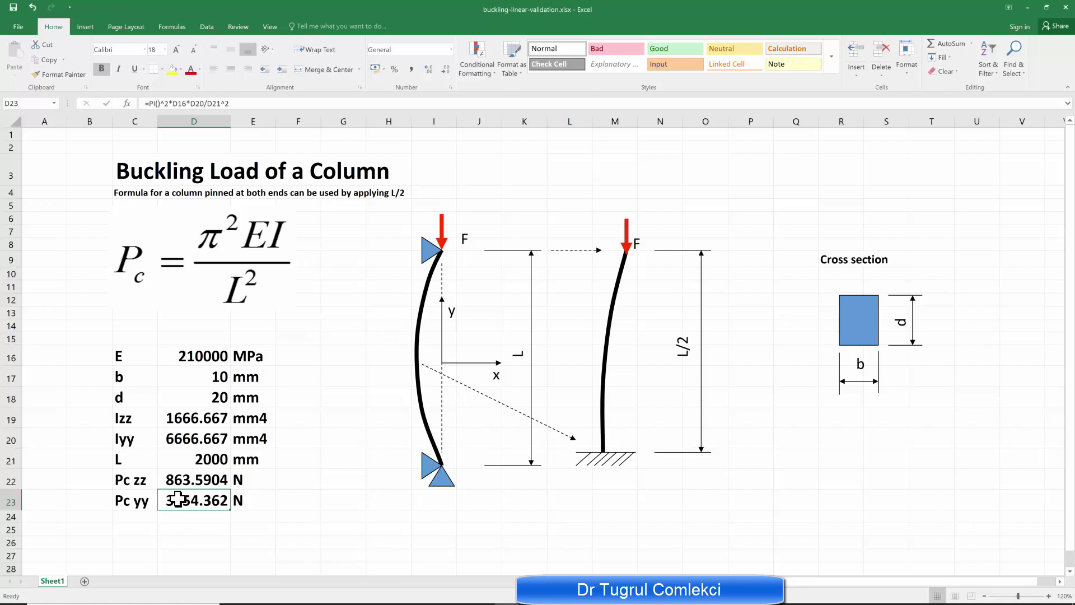
pyautogui.click(208, 480)
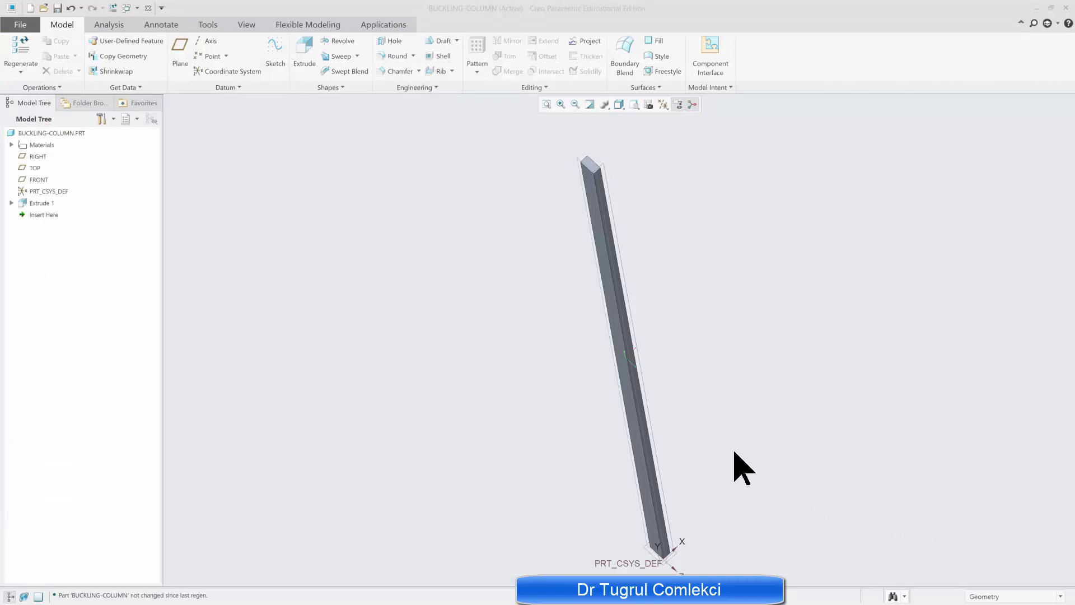
# Review Extrude 1's cross-section sketch and regenerate the column extrusion.
pyautogui.click(12, 202)
pyautogui.click(53, 214)
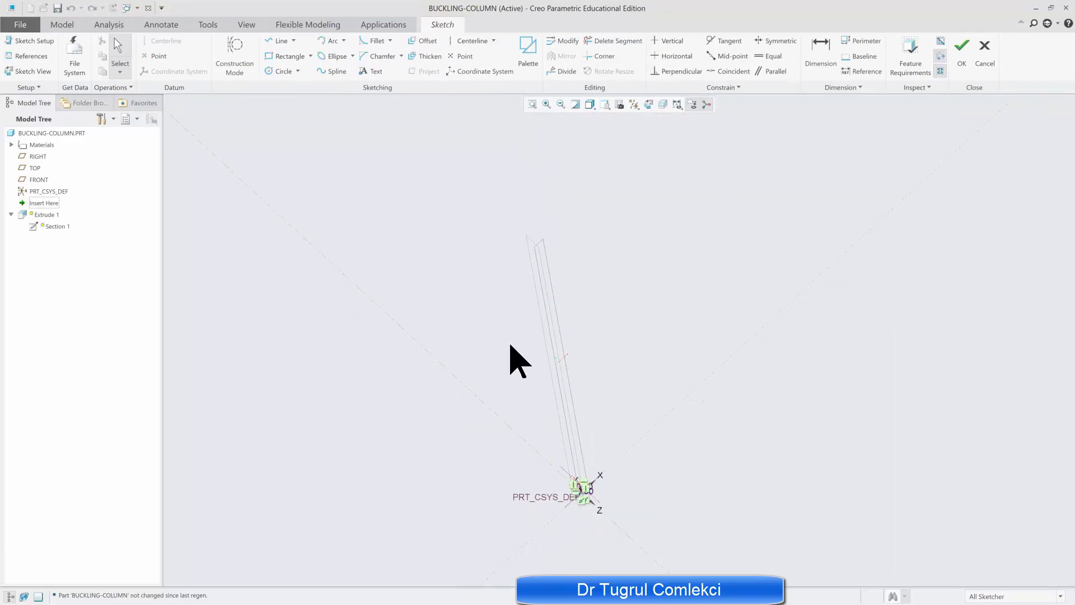
pyautogui.click(961, 54)
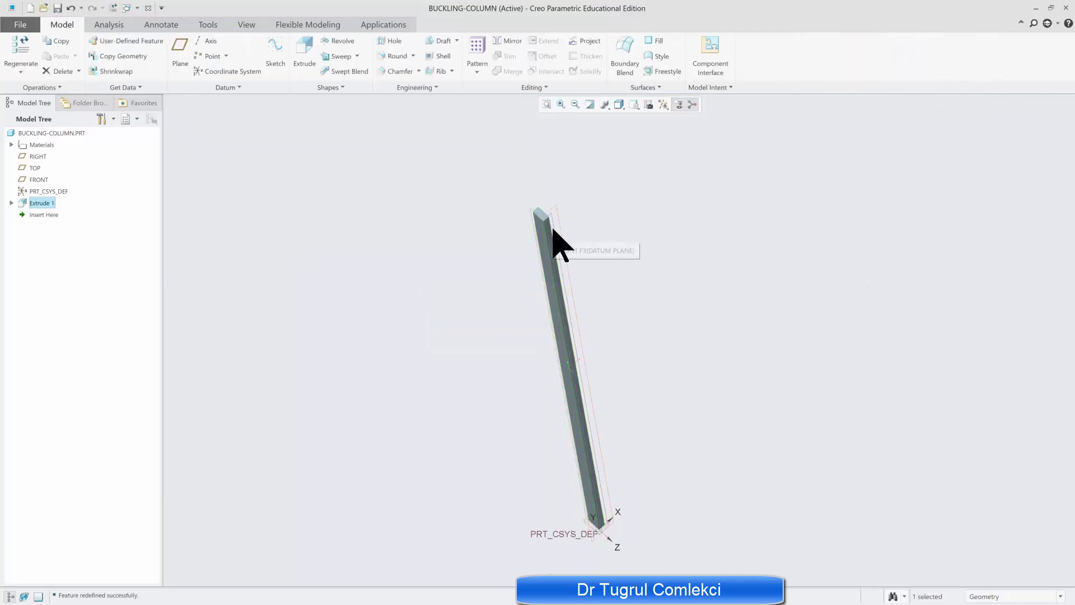
# Start Creo Simulate for the BUCKLING-COLUMN part from Applications.
pyautogui.scroll(1, 559, 342)
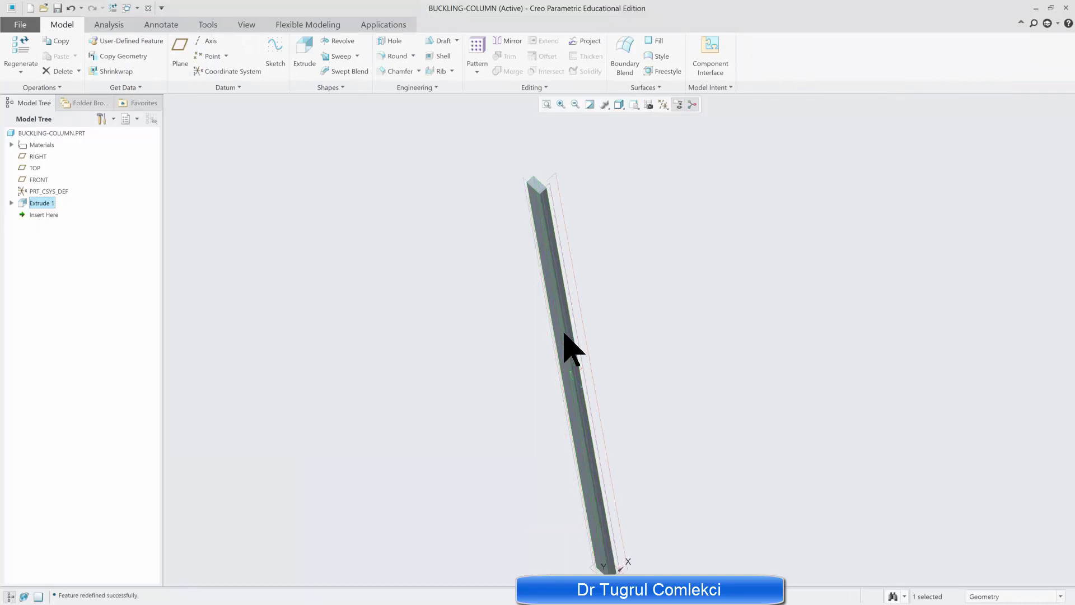
pyautogui.scroll(2, 559, 364)
pyautogui.moveTo(555, 338); pyautogui.dragTo(568, 376, button='middle')
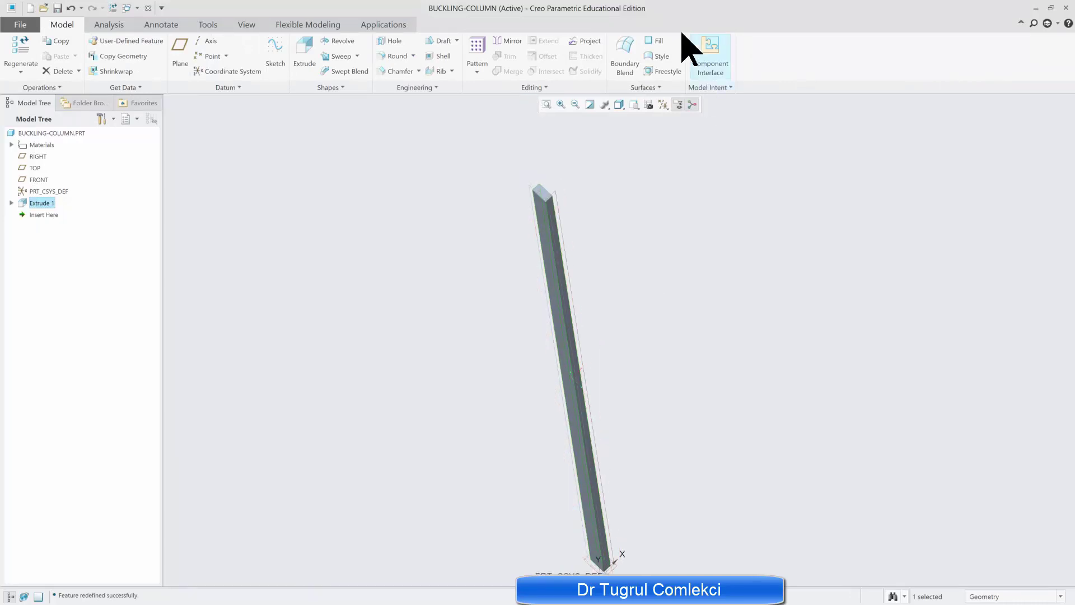
pyautogui.click(383, 24)
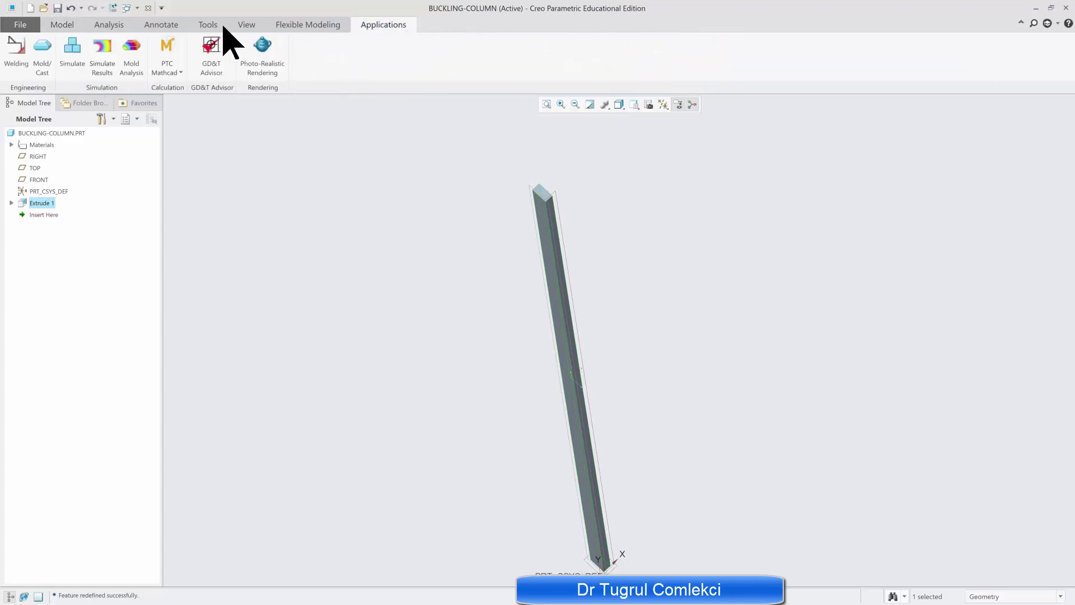
pyautogui.click(71, 50)
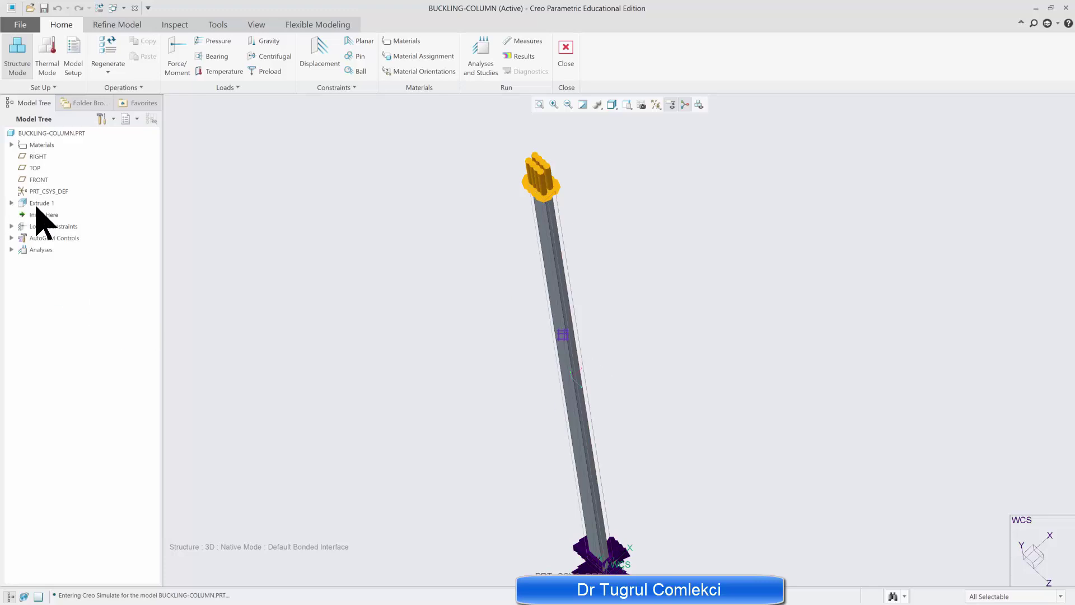
# Expand ConstraintSet1 and highlight Constraint1 at the column's fixed end.
pyautogui.click(11, 226)
pyautogui.click(22, 238)
pyautogui.click(68, 249)
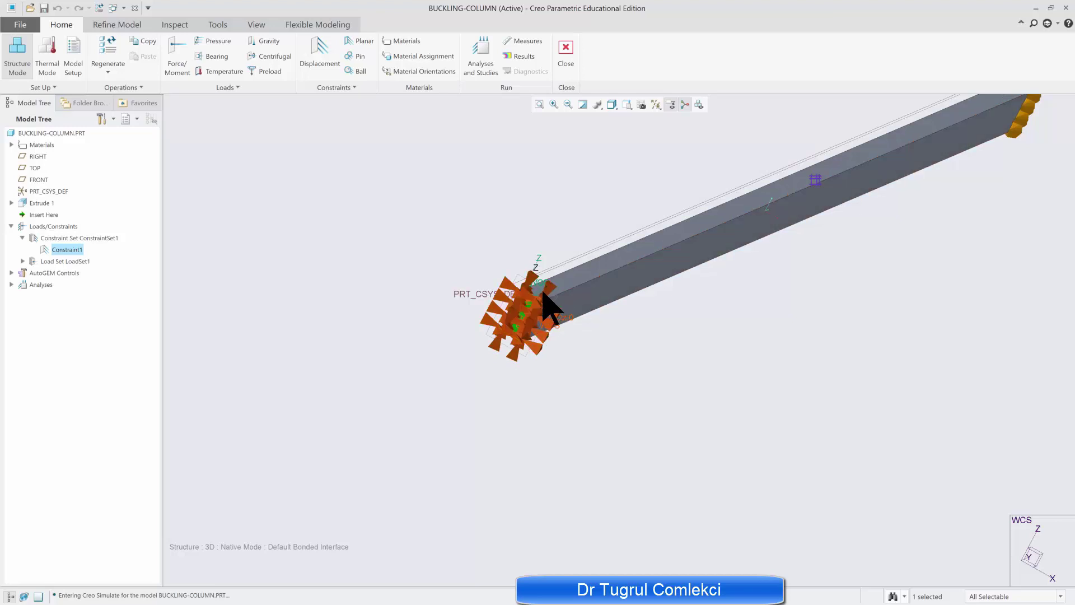
pyautogui.scroll(2, 549, 307)
pyautogui.moveTo(848, 202)
pyautogui.mouseDown(button='middle')
pyautogui.moveTo(725, 240)
pyautogui.moveTo(691, 271)
pyautogui.moveTo(835, 211)
pyautogui.mouseUp(button='middle')
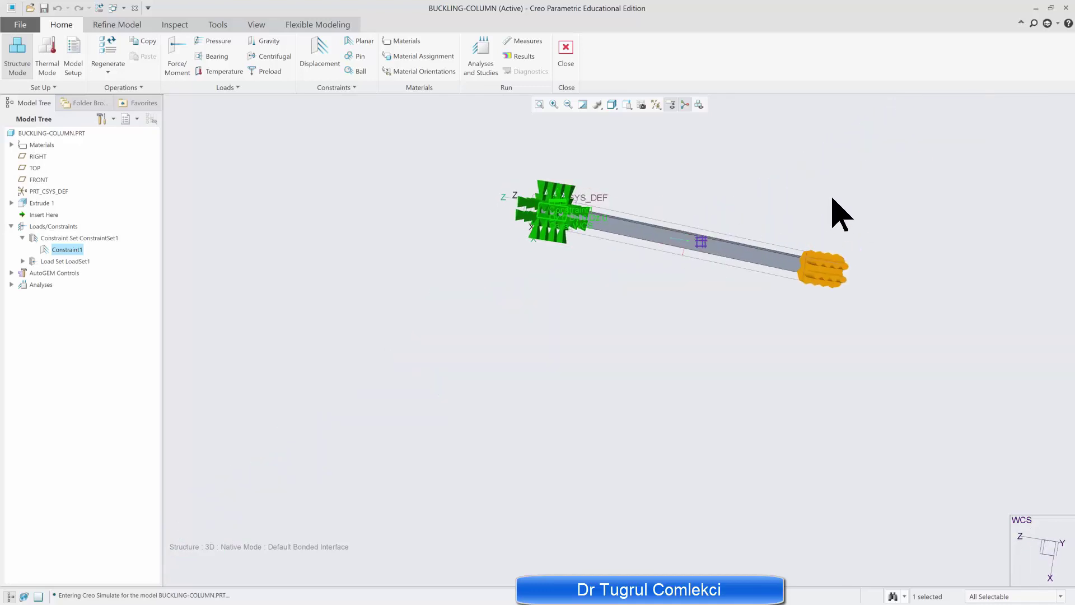
# Review Load1 in LoadSet1: a -1 N Y-direction force on the free end.
pyautogui.click(22, 260)
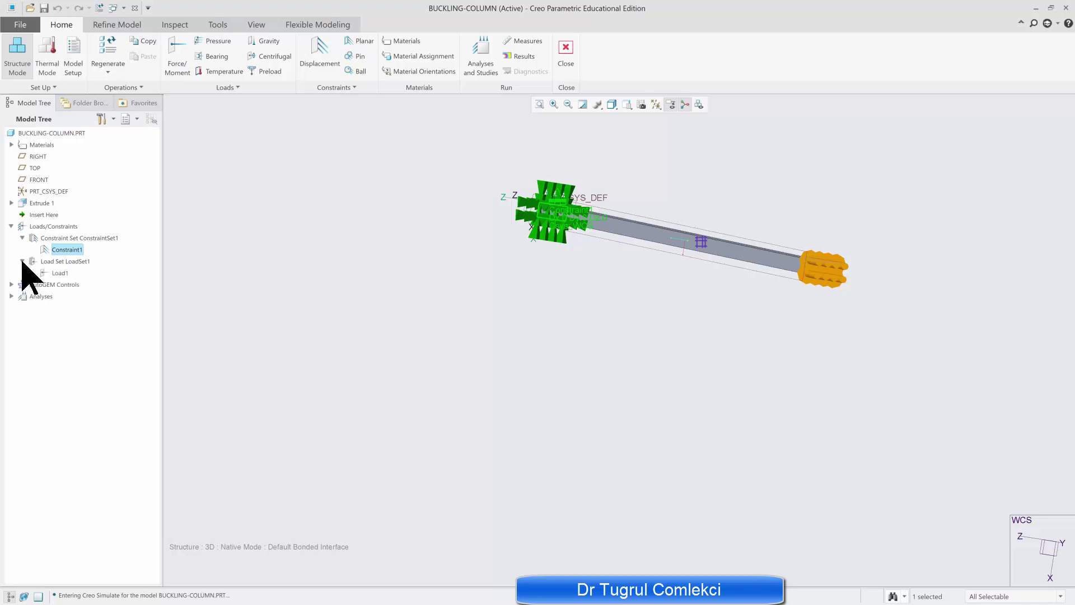
pyautogui.click(60, 273)
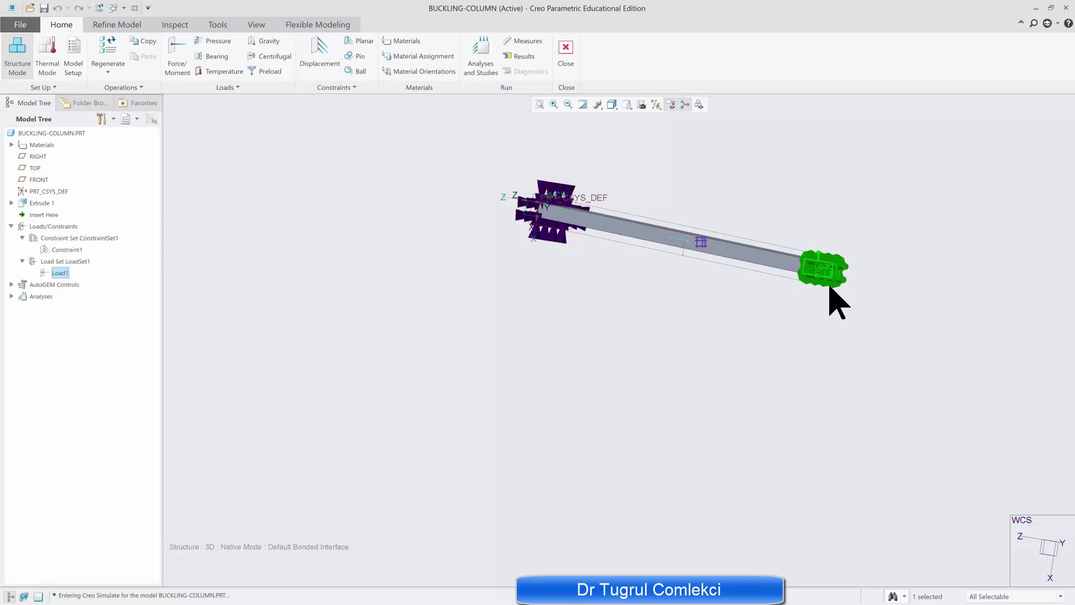
pyautogui.scroll(-5, 828, 288)
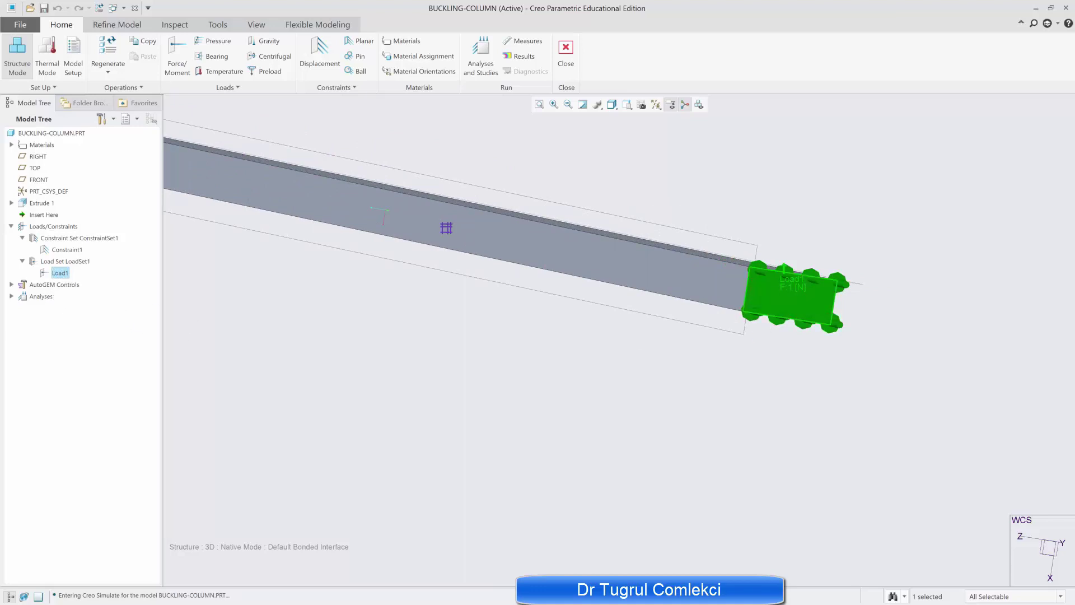
pyautogui.click(67, 236)
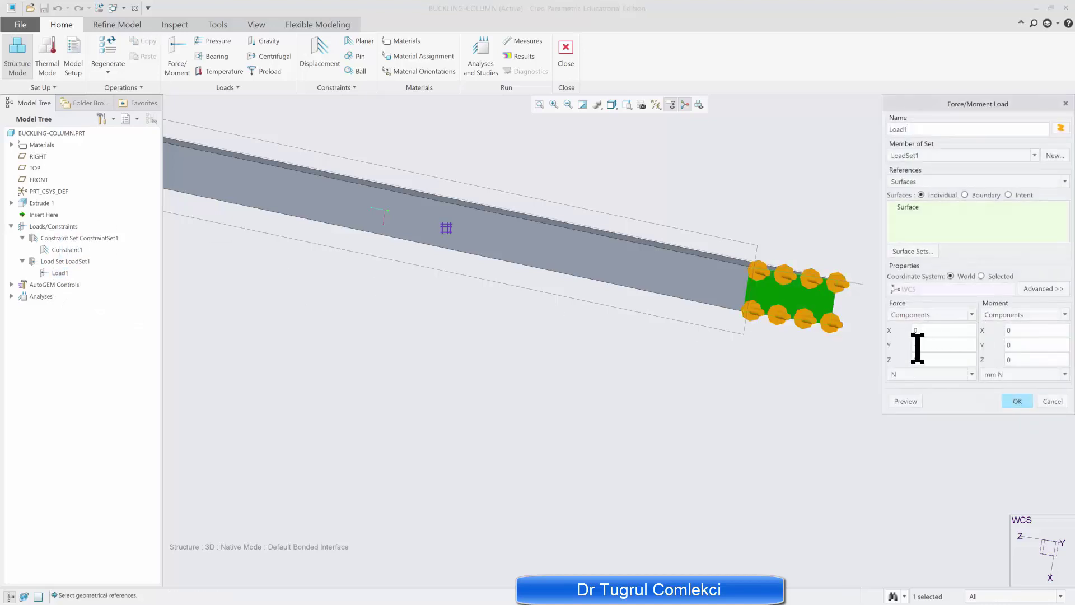
pyautogui.click(1017, 401)
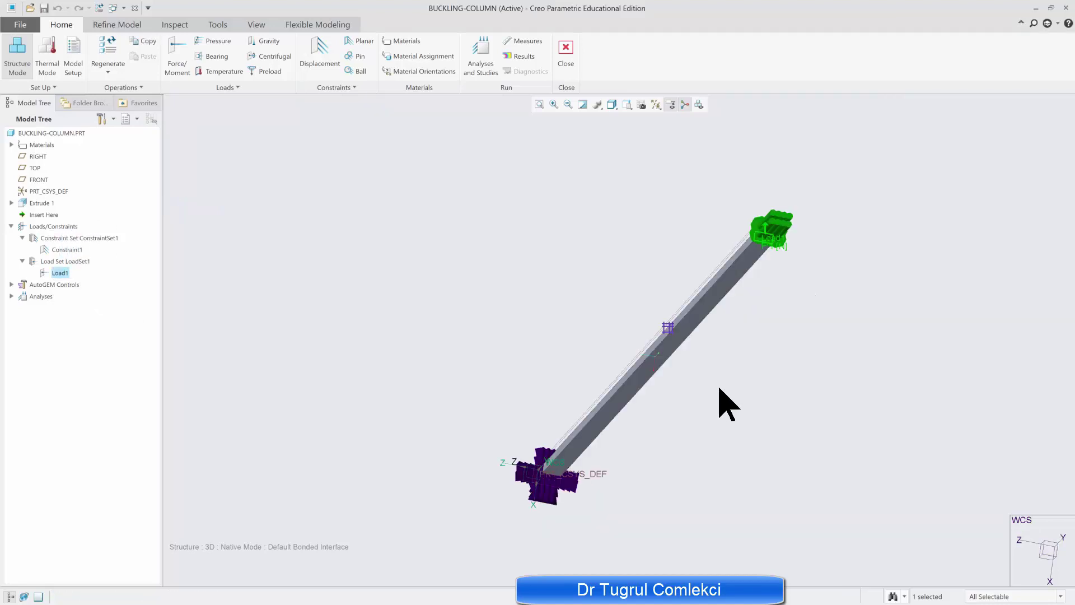
# Confirm AutoGEMControl1 keeps a 40 mm maximum element size on the whole part.
pyautogui.click(11, 285)
pyautogui.click(63, 296)
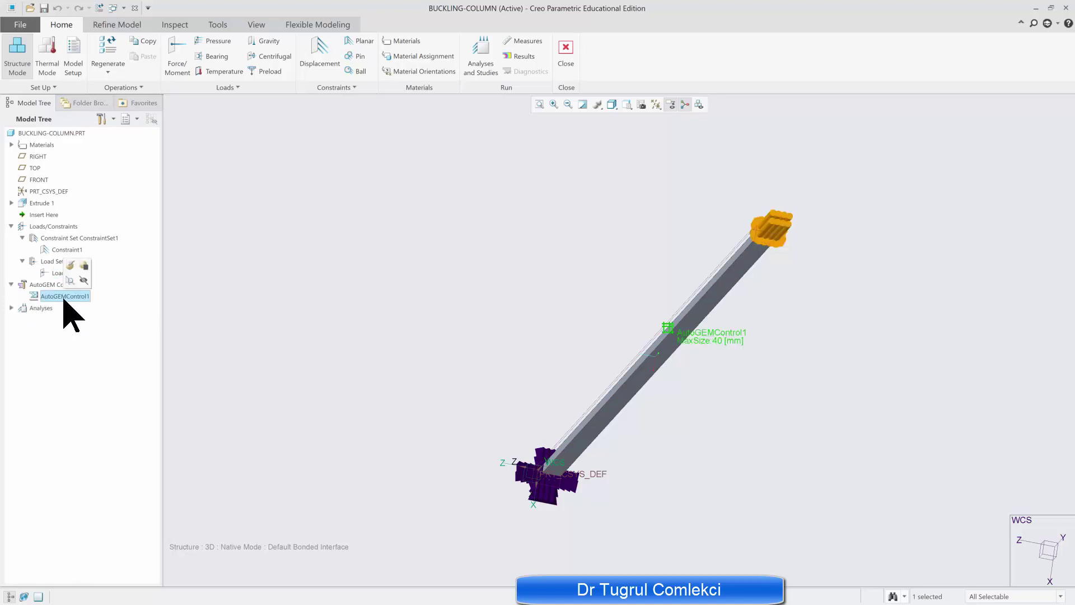
pyautogui.click(70, 265)
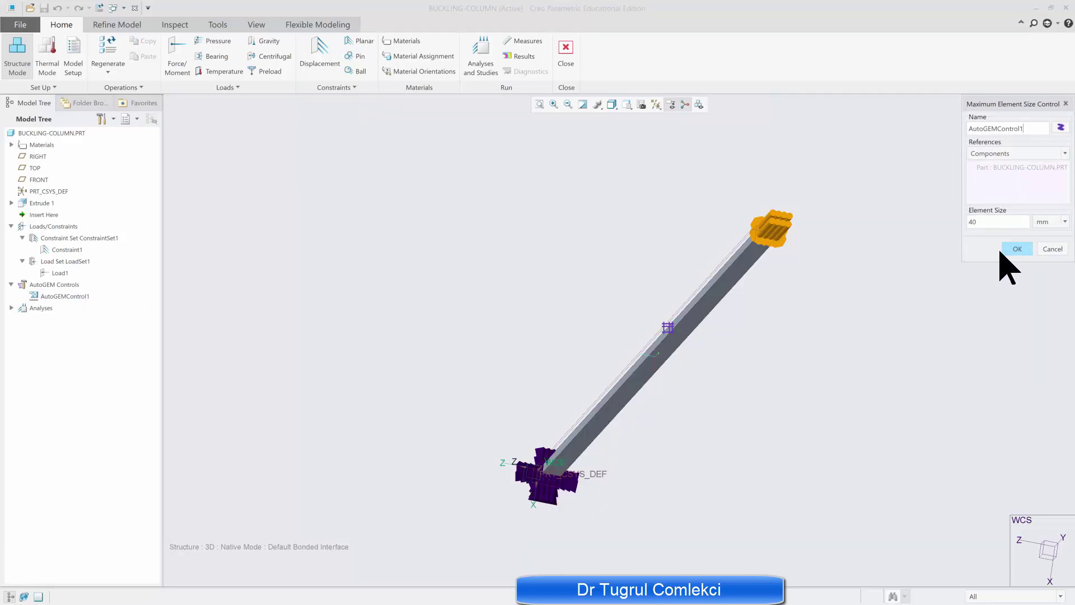
pyautogui.click(1017, 249)
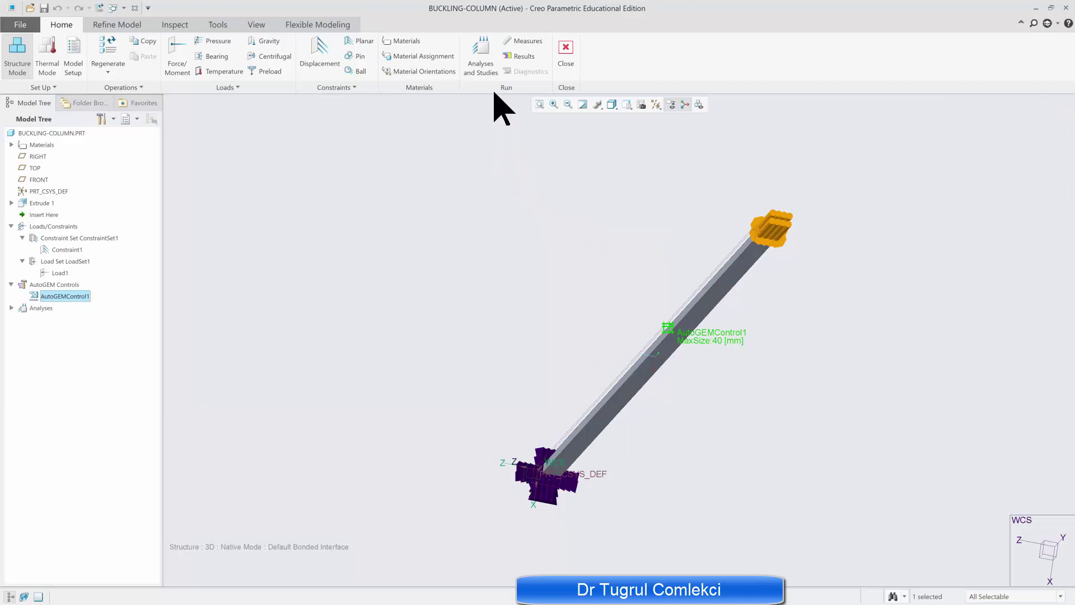
# Re-run static Analysis1 unchanged, overwriting output files and skipping diagnostics, then view its results.
pyautogui.click(481, 66)
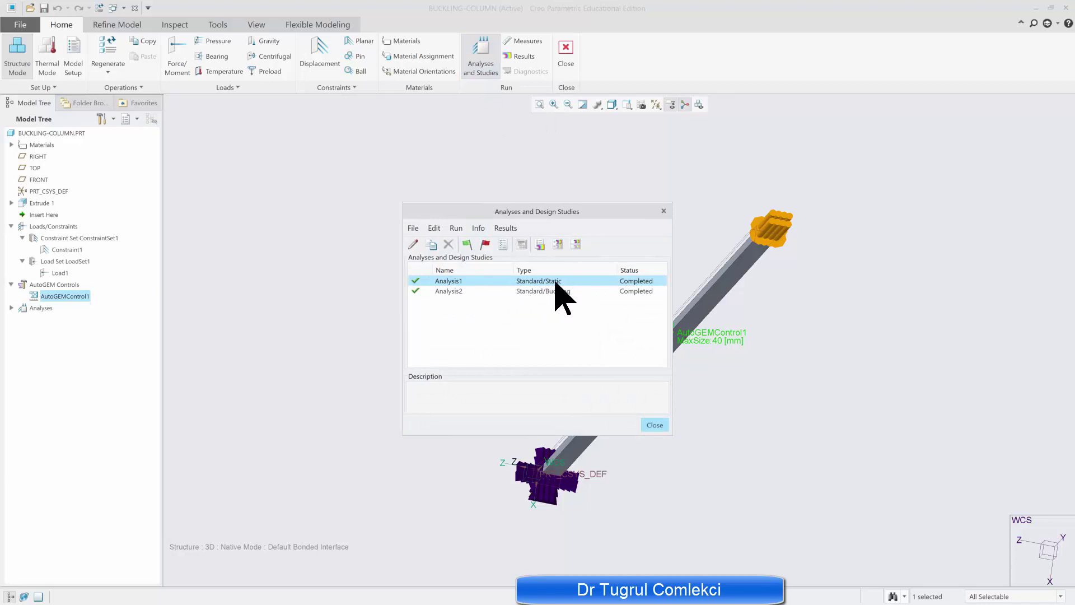
pyautogui.click(413, 244)
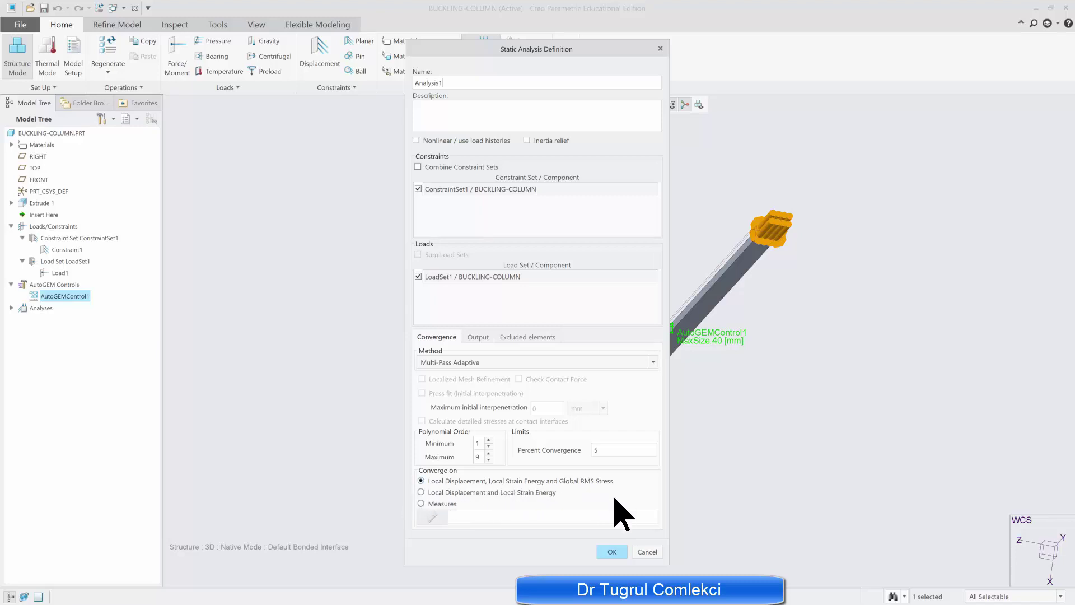
pyautogui.click(612, 551)
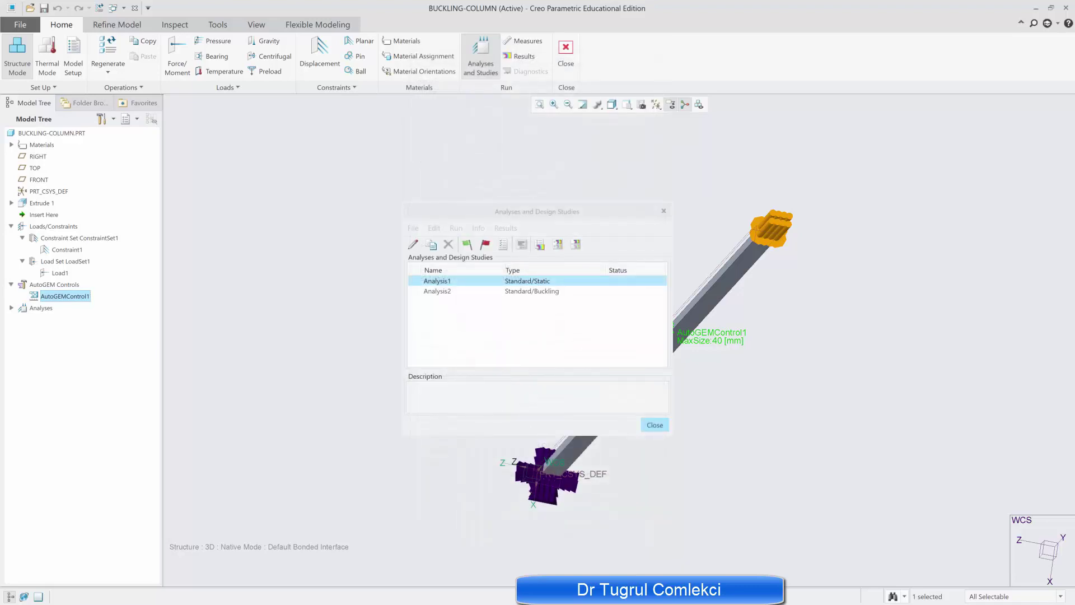
pyautogui.click(467, 246)
pyautogui.click(571, 335)
pyautogui.click(603, 329)
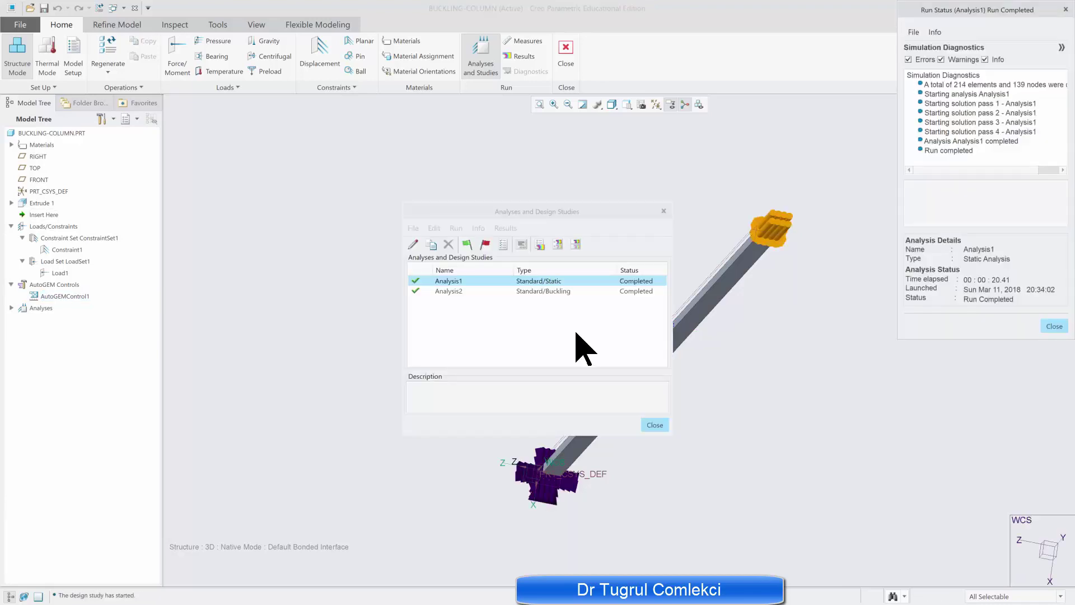
pyautogui.click(566, 53)
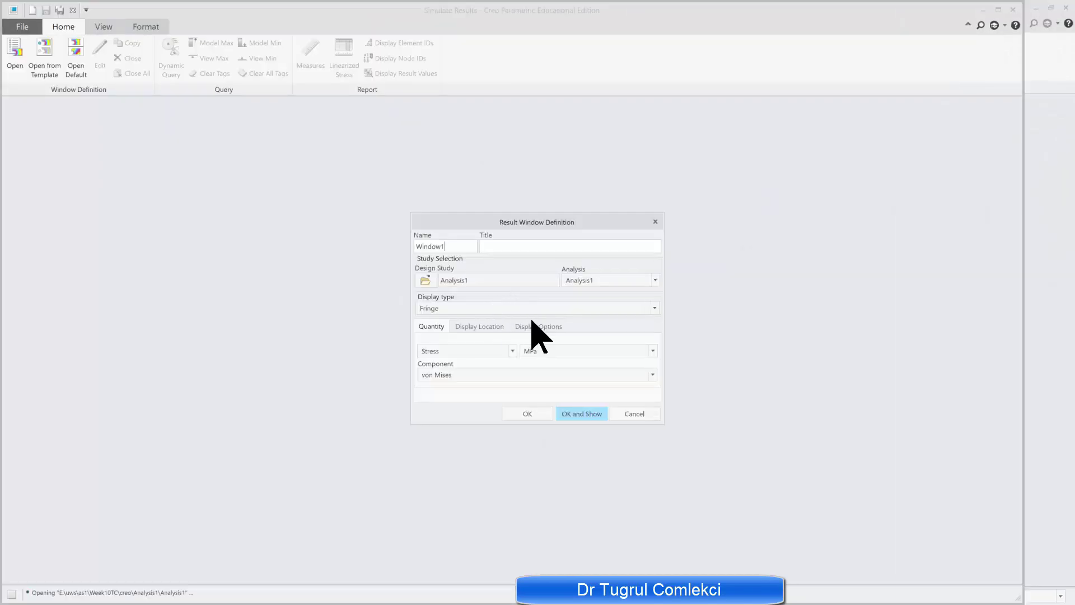
# Plot deformed YY stress instead of von Mises and probe values with Dynamic Query.
pyautogui.click(535, 326)
pyautogui.click(542, 342)
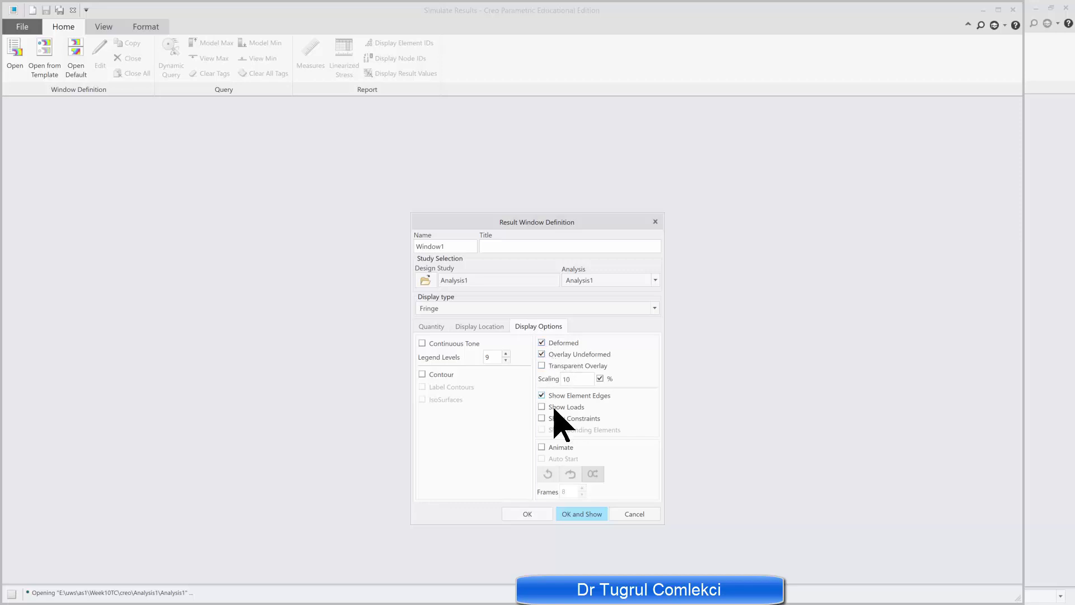
pyautogui.click(568, 514)
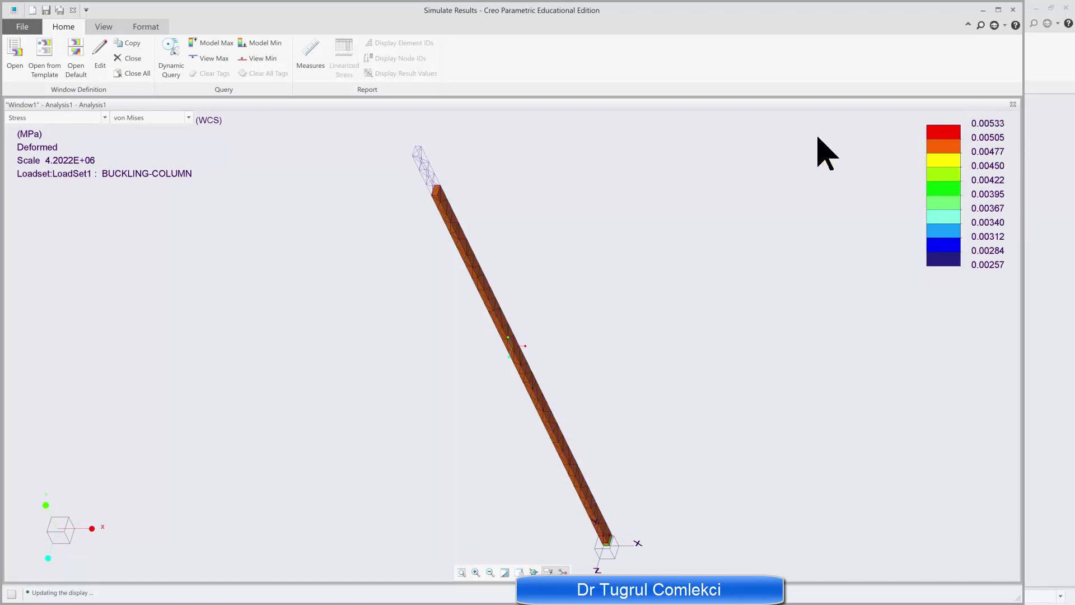
pyautogui.click(188, 117)
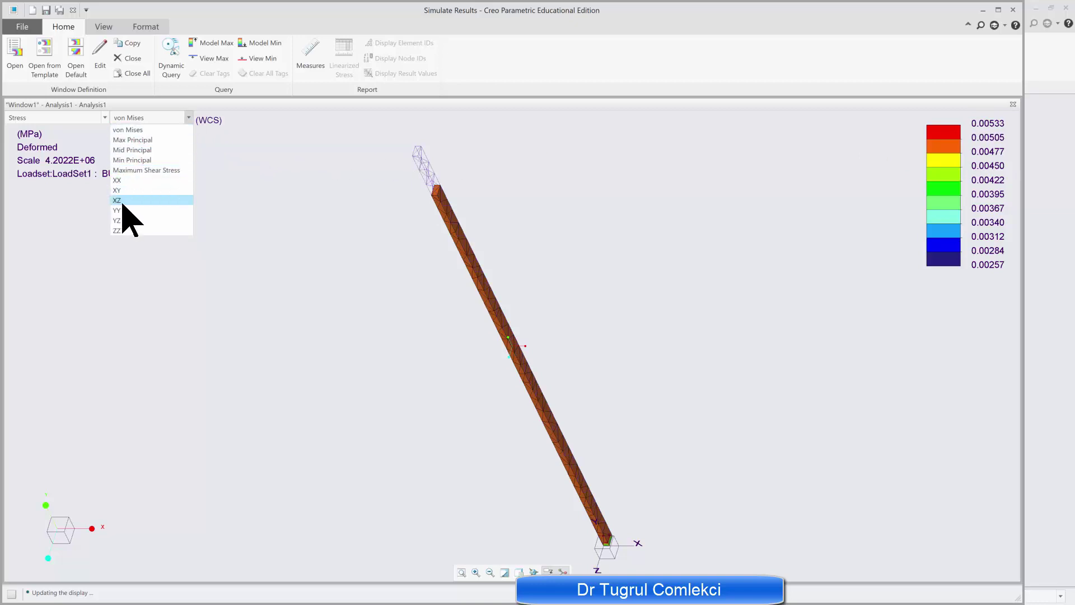
pyautogui.click(120, 210)
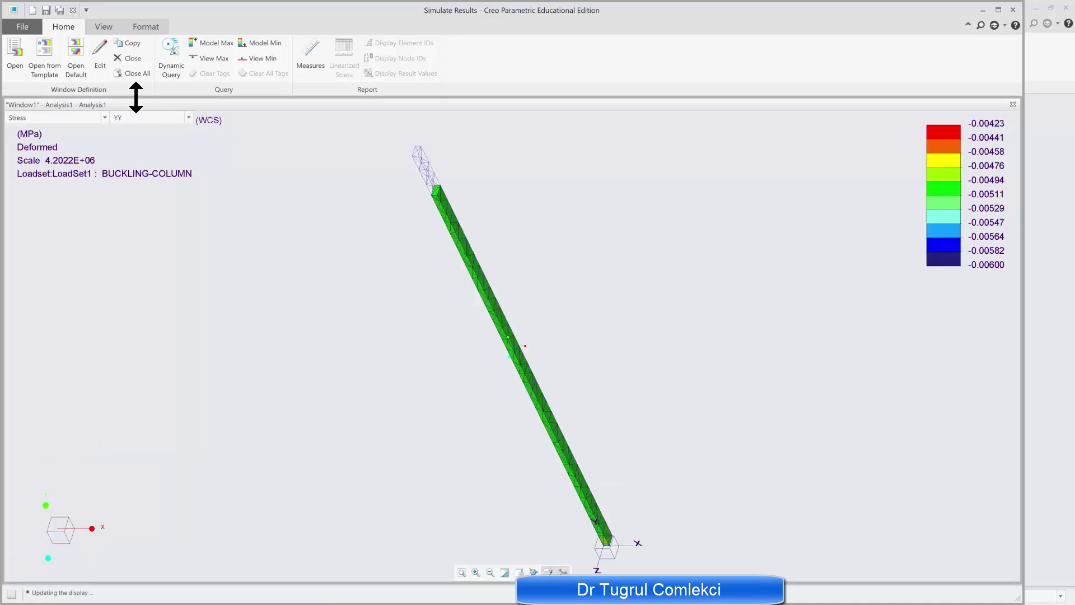
pyautogui.click(169, 56)
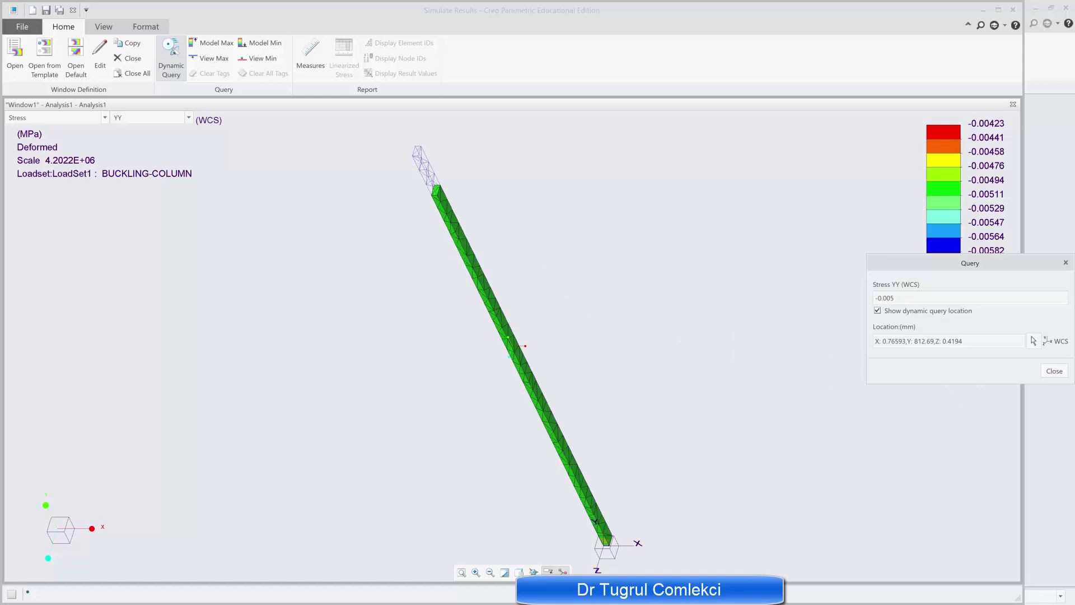
# Close the stress Query dialog, leaving the YY stress fringe displayed.
pyautogui.click(1052, 371)
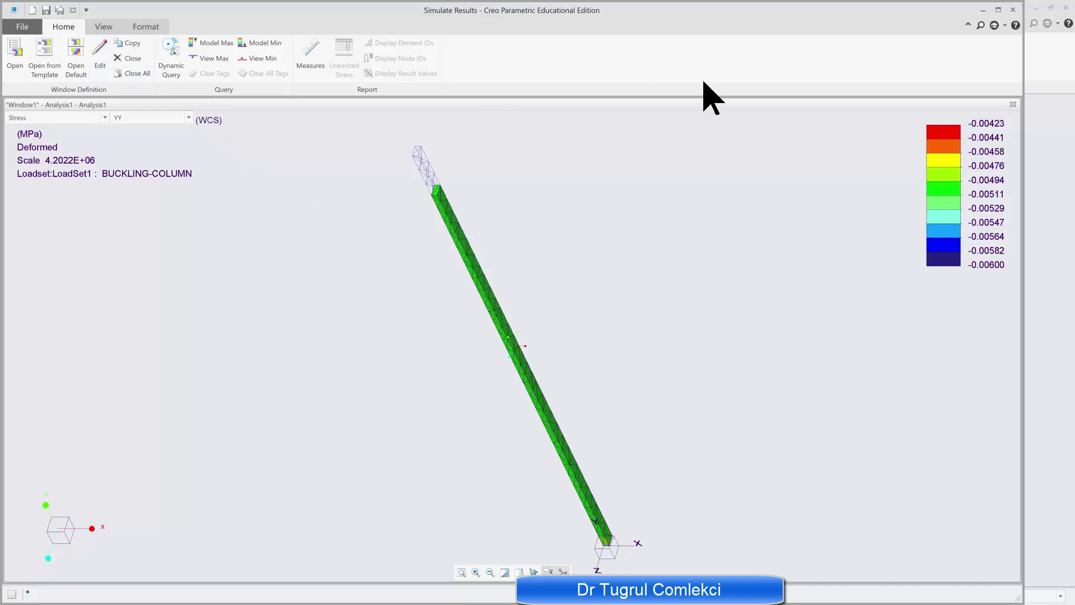
# Exit the results without saving and edit buckling Analysis2's definition.
pyautogui.click(72, 11)
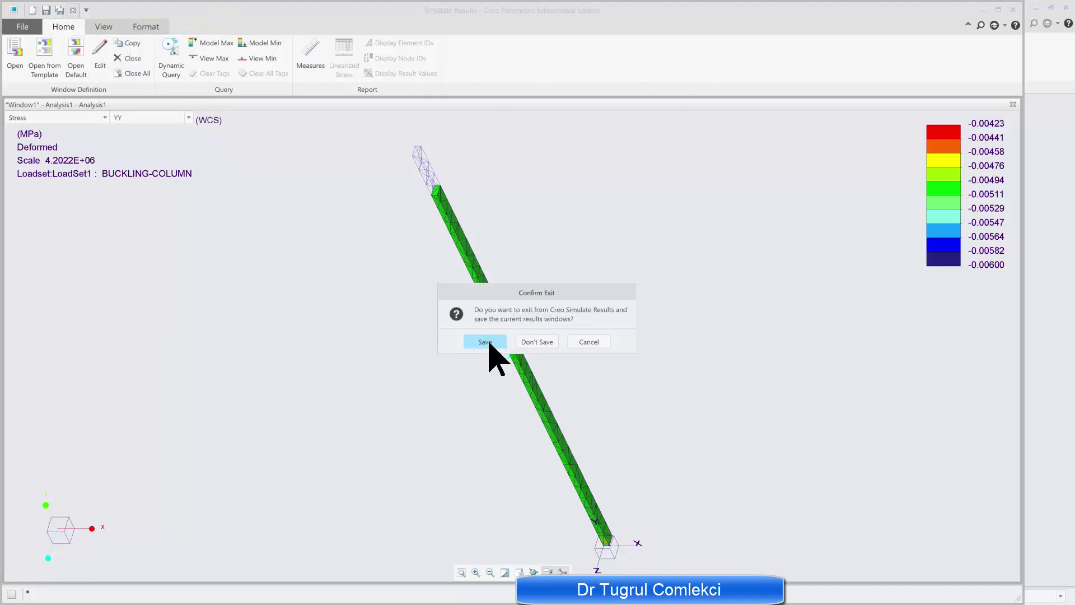
pyautogui.click(529, 341)
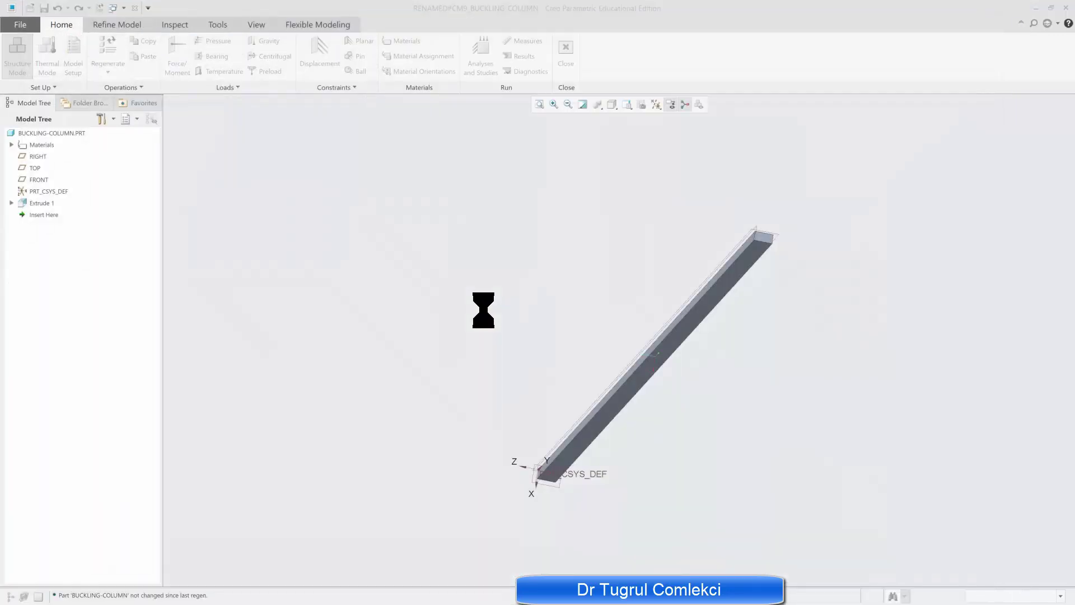
pyautogui.click(449, 291)
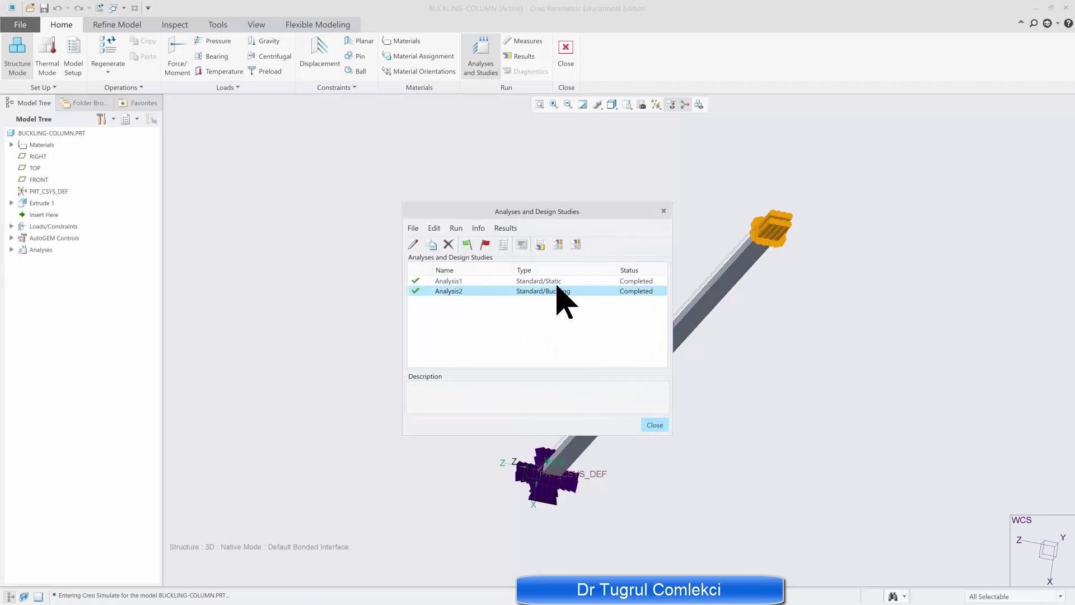
pyautogui.click(413, 244)
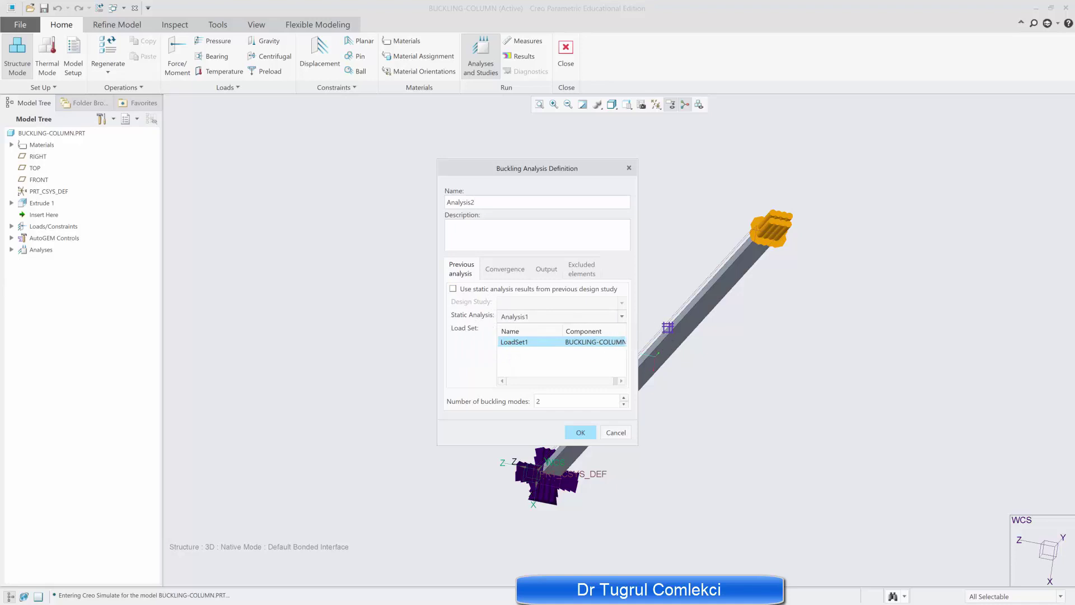
# Keep Analysis1 as the buckling source with 2 modes, review Convergence, Output, Excluded elements, and accept.
pyautogui.click(620, 316)
pyautogui.click(585, 324)
pyautogui.click(504, 269)
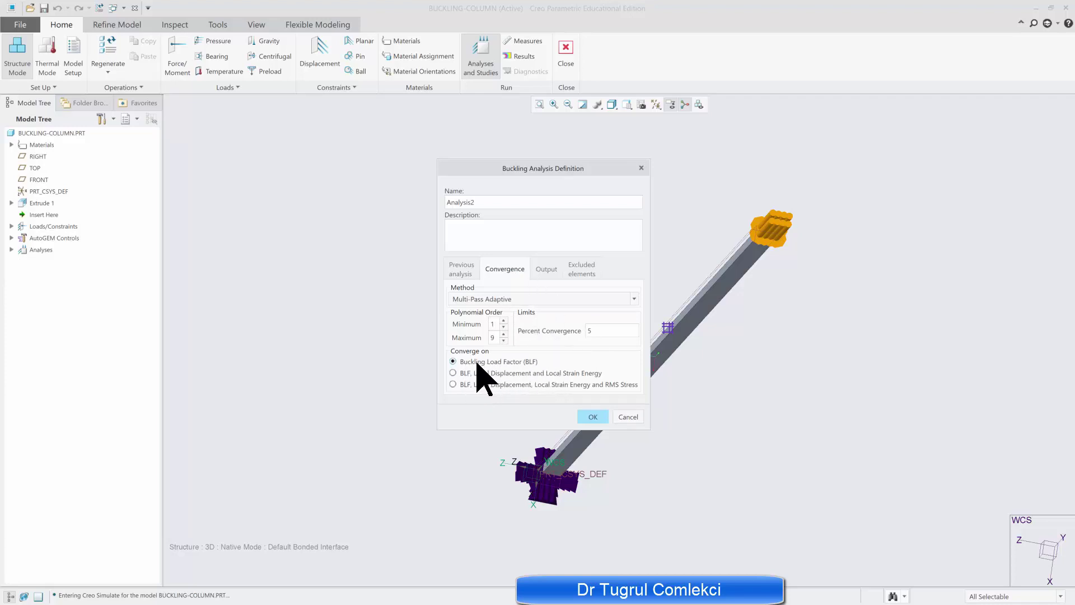
pyautogui.click(546, 269)
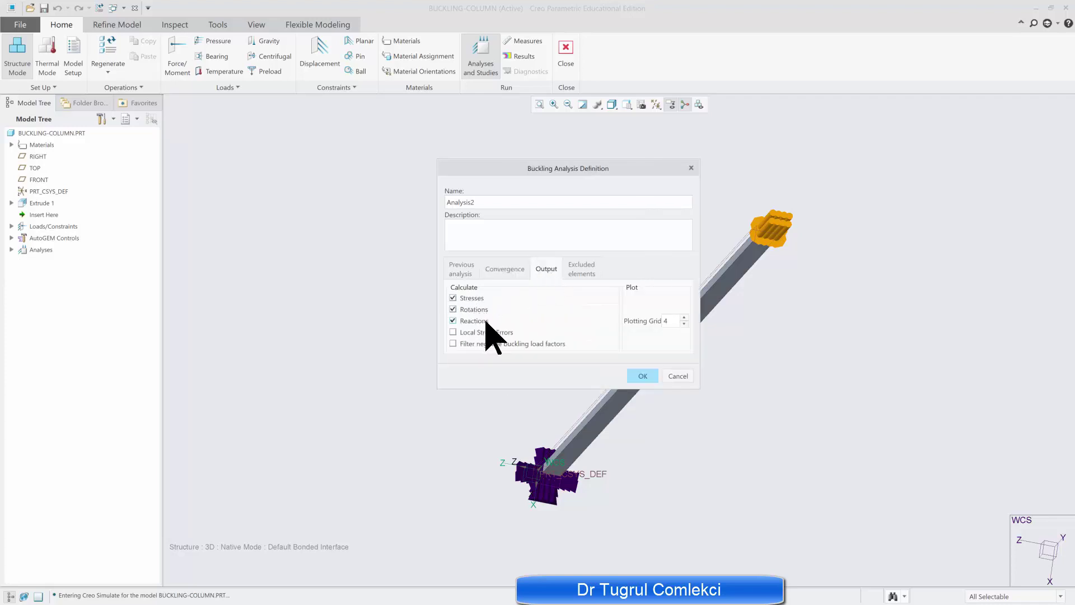
pyautogui.click(580, 270)
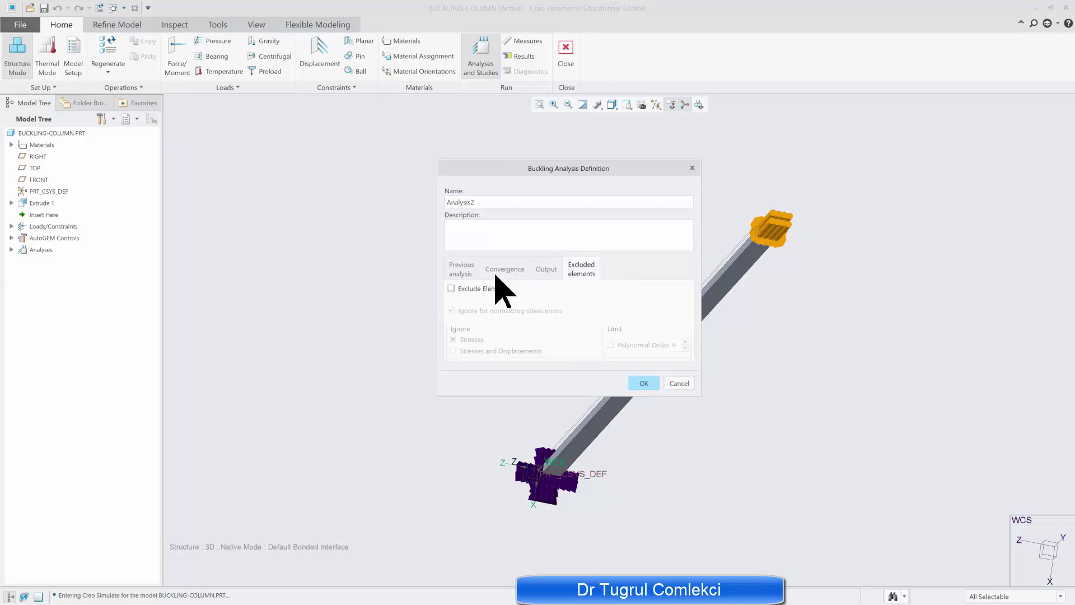
pyautogui.click(462, 270)
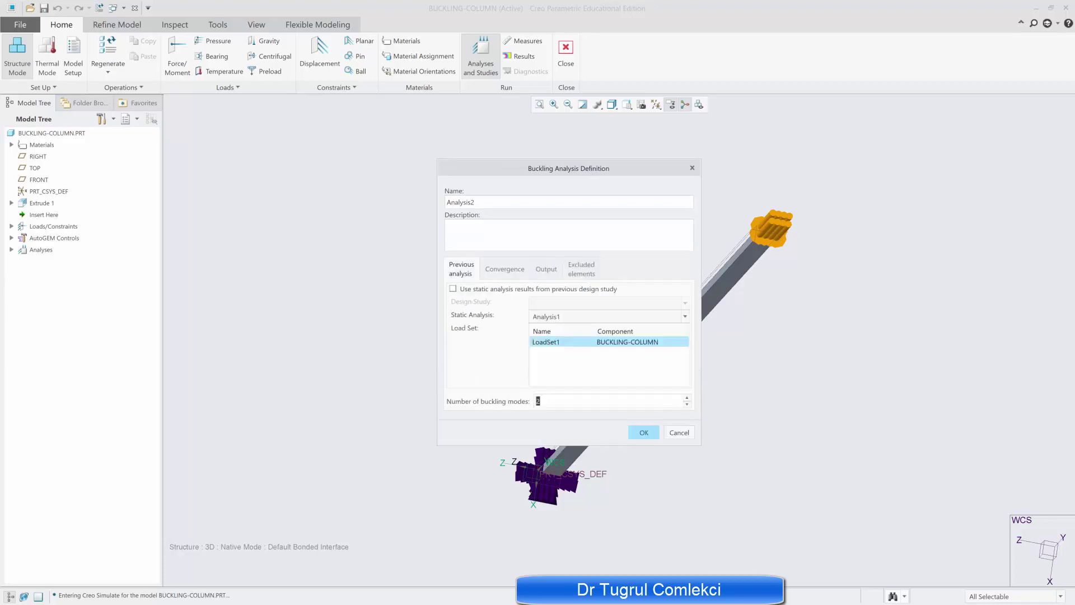
pyautogui.click(644, 433)
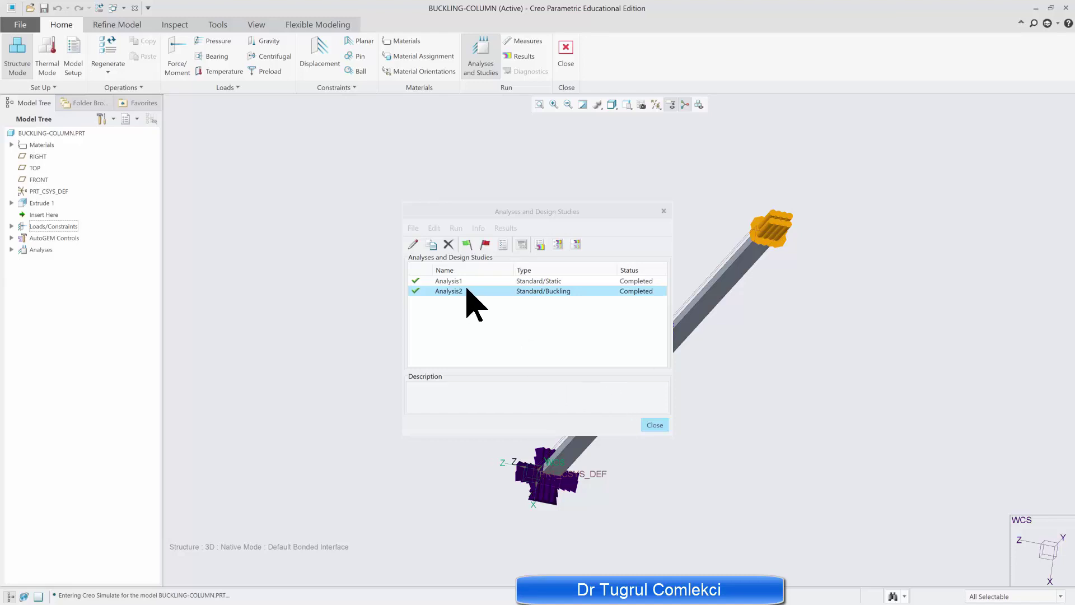
# Show Analysis2 mode 2 displacement magnitude, deformed and overlaid on the undeformed column.
pyautogui.click(540, 245)
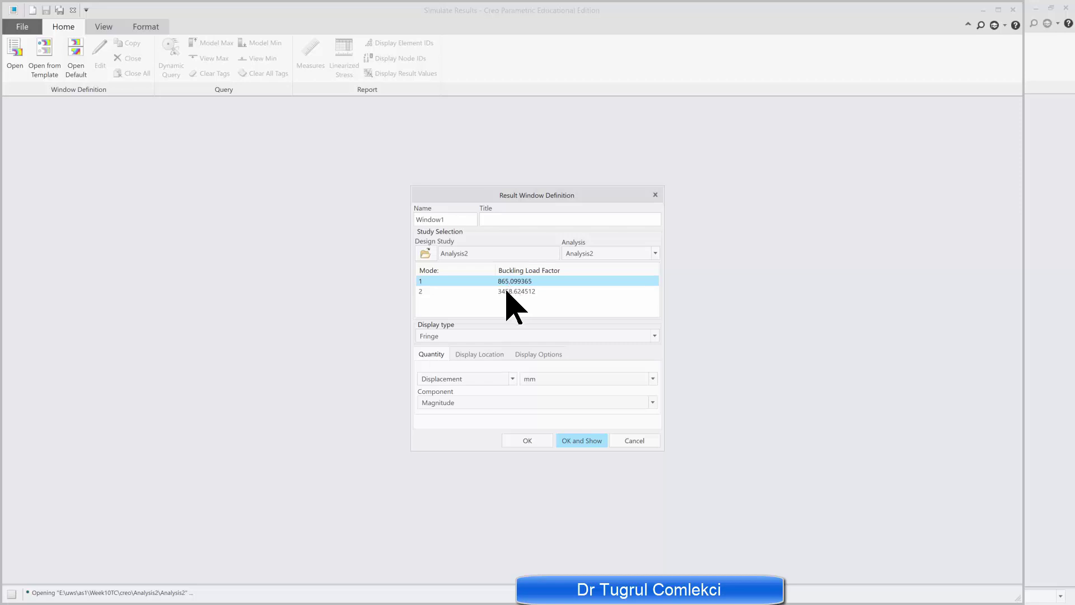
pyautogui.click(507, 291)
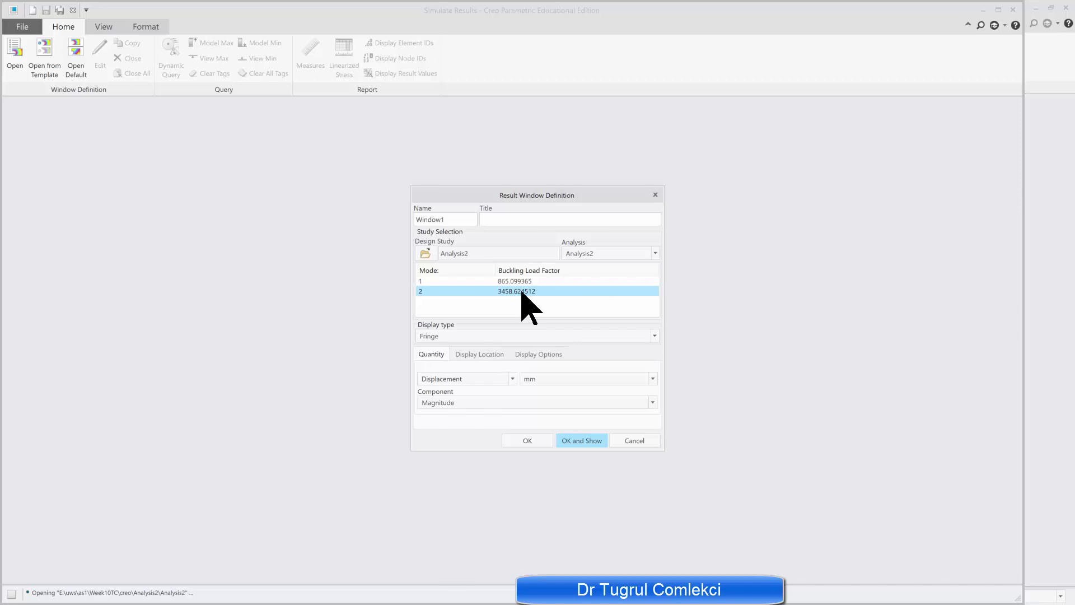
pyautogui.click(477, 354)
pyautogui.click(529, 354)
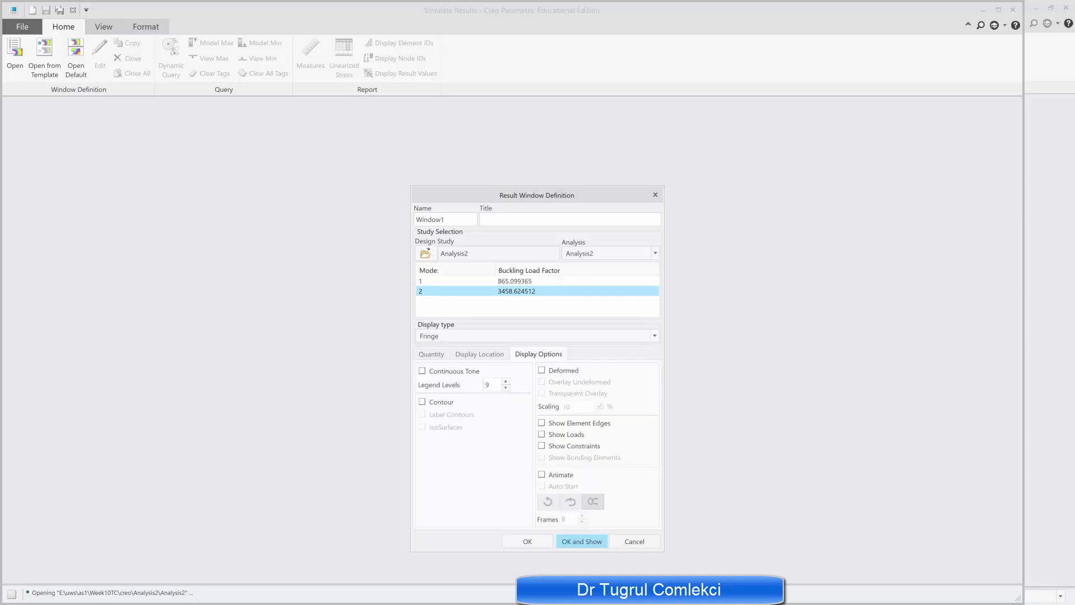
pyautogui.click(542, 370)
pyautogui.click(554, 383)
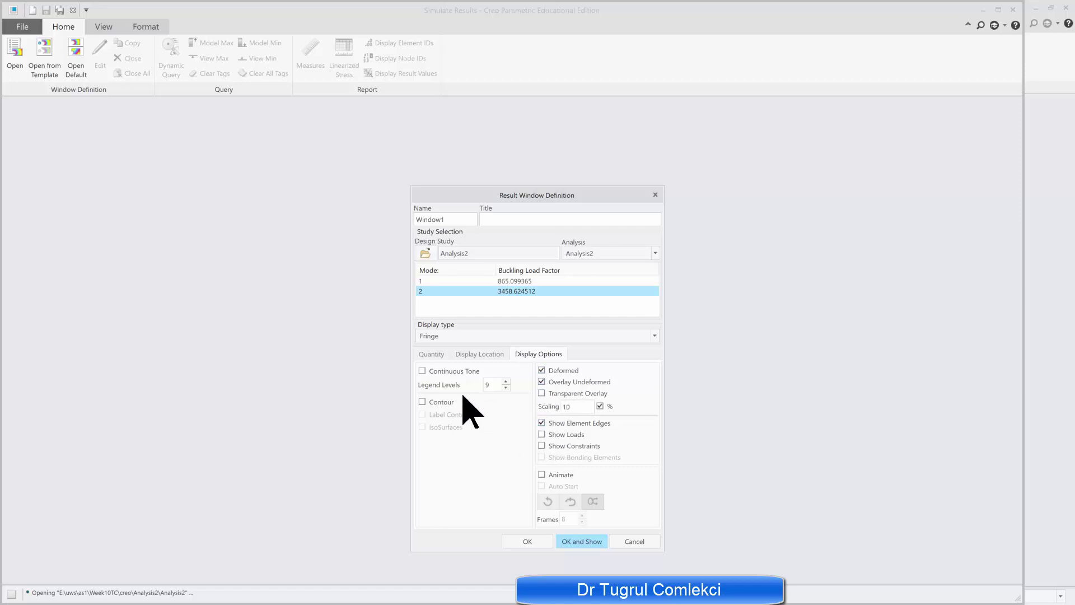
pyautogui.click(439, 354)
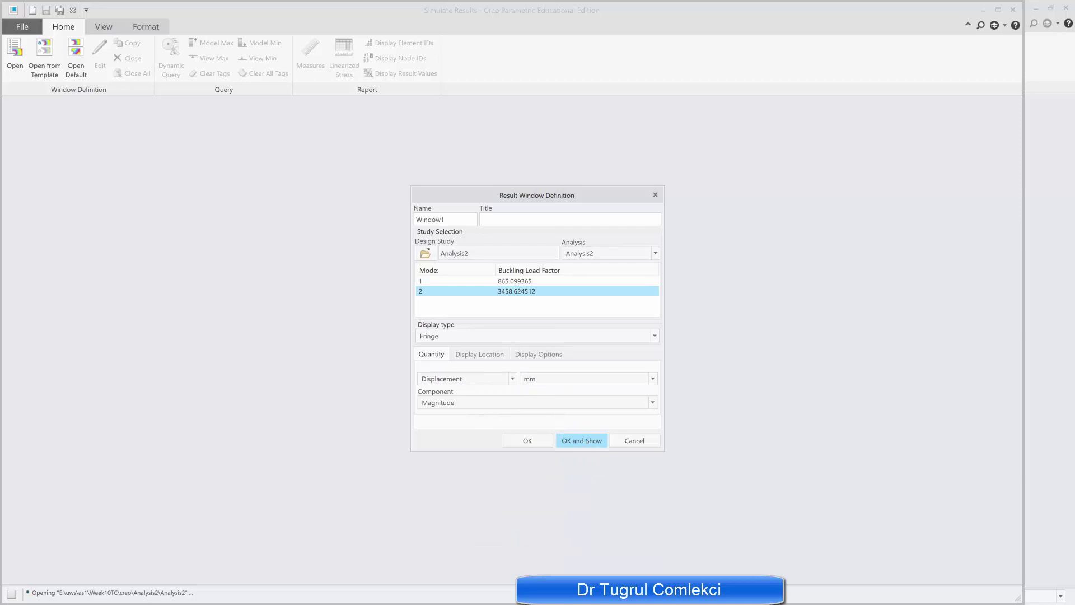
pyautogui.click(581, 440)
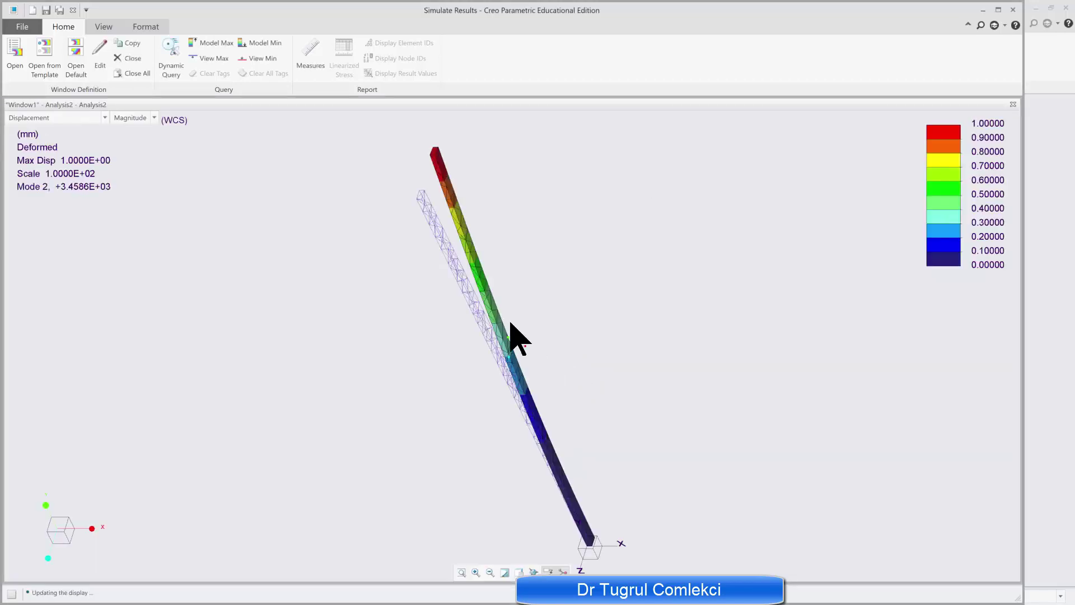
# Animate the second buckling mode shape over 8 frames, then reopen the result window definition.
pyautogui.moveTo(451, 216)
pyautogui.mouseDown(button='middle')
pyautogui.moveTo(470, 217)
pyautogui.moveTo(446, 207)
pyautogui.moveTo(415, 221)
pyautogui.moveTo(420, 242)
pyautogui.moveTo(471, 233)
pyautogui.moveTo(453, 218)
pyautogui.mouseUp(button='middle')
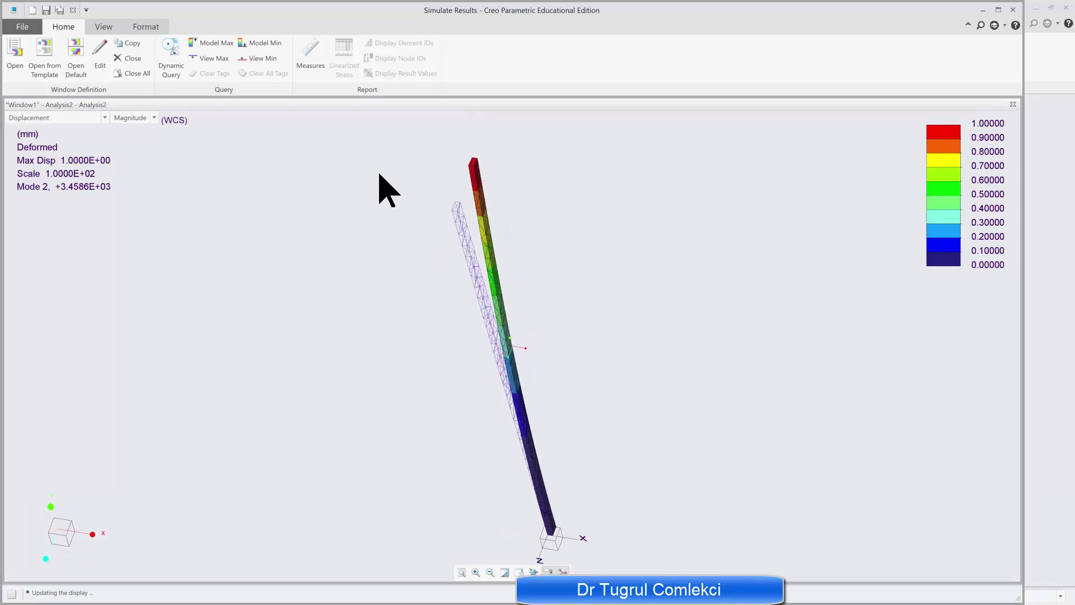
pyautogui.click(103, 50)
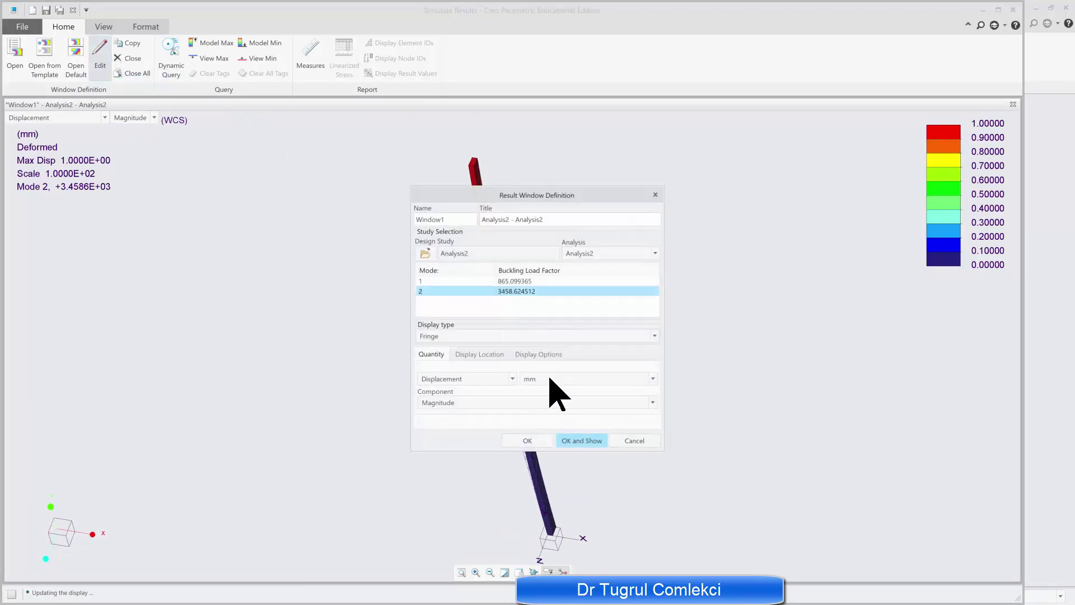
pyautogui.click(540, 354)
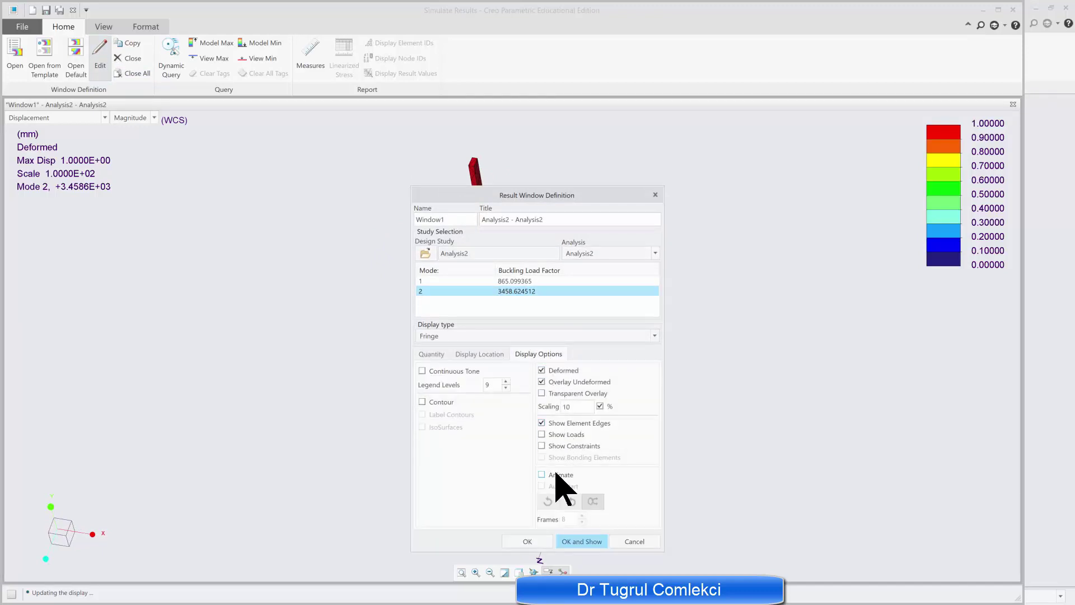
pyautogui.click(581, 541)
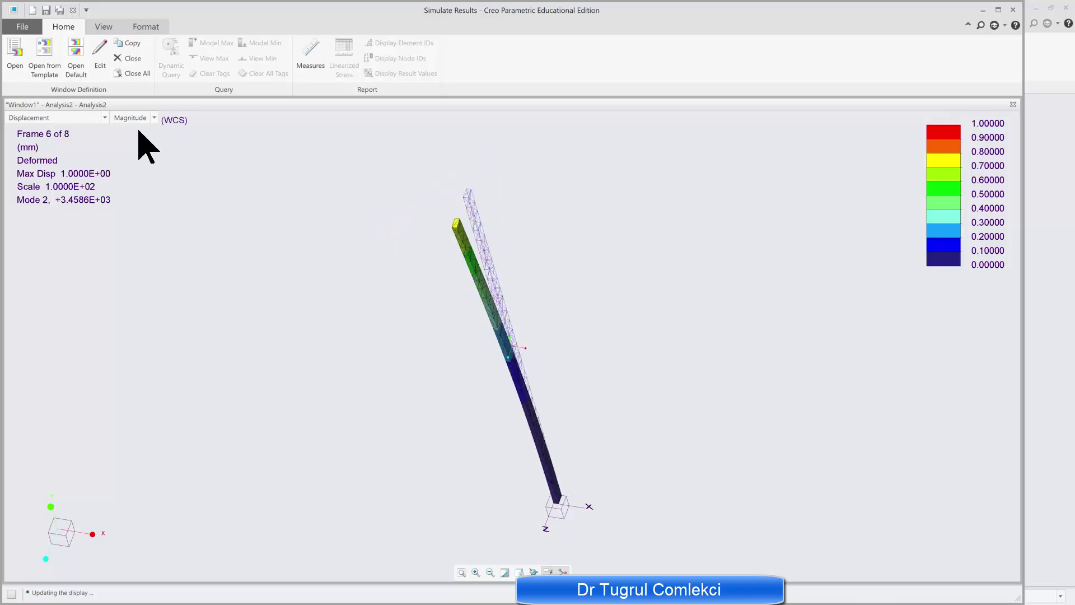
pyautogui.click(104, 71)
# Show the first buckling mode, with load factor 865.099, as the result plot.
pyautogui.click(505, 231)
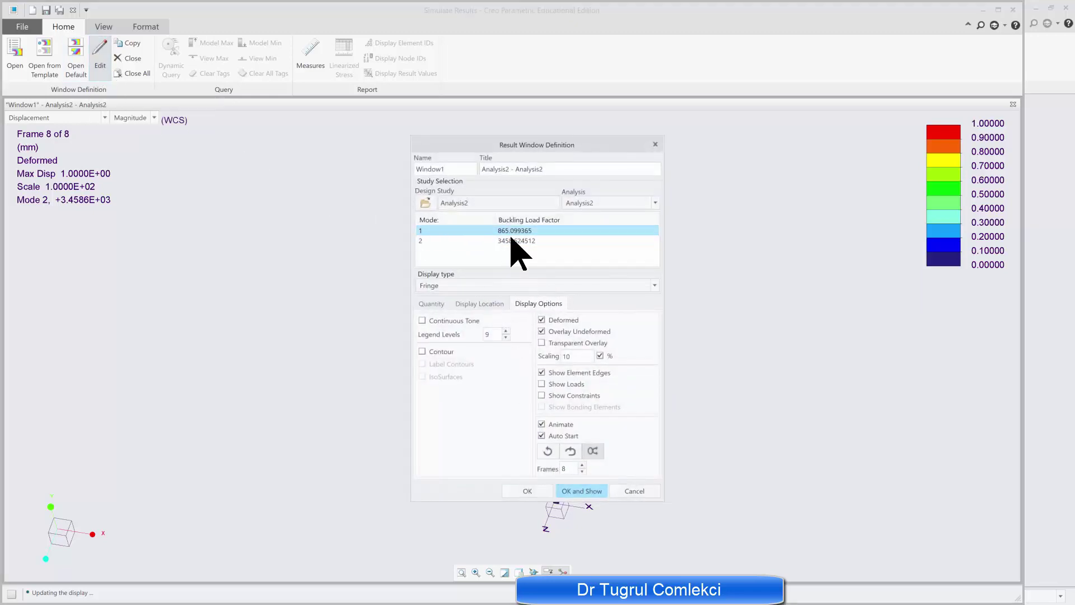
pyautogui.click(571, 493)
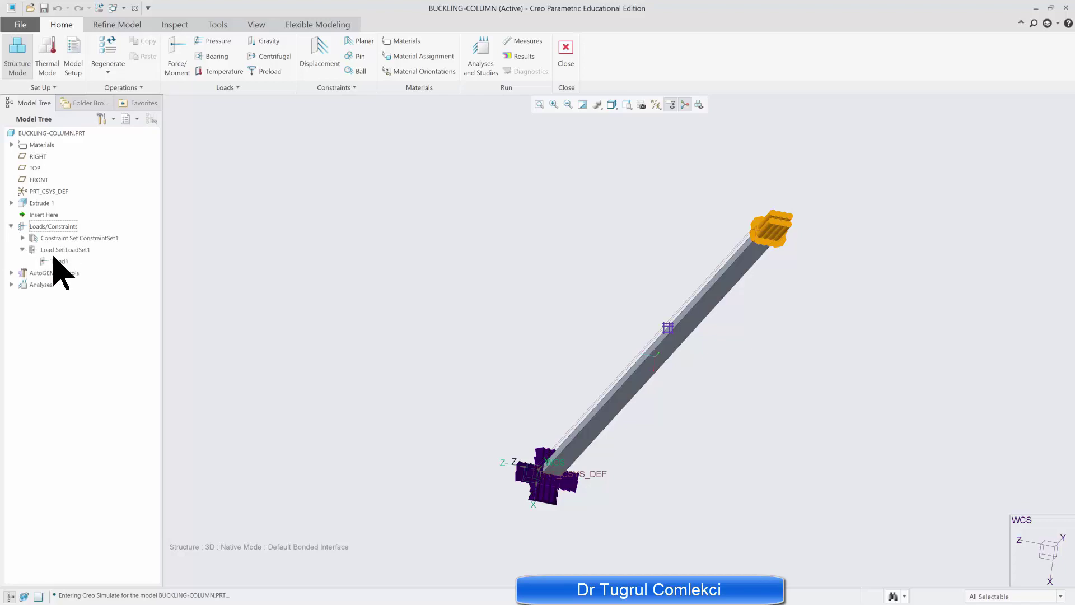
# Change Load1 on the column's free end from -1 N to a -865 N force in Y.
pyautogui.click(60, 261)
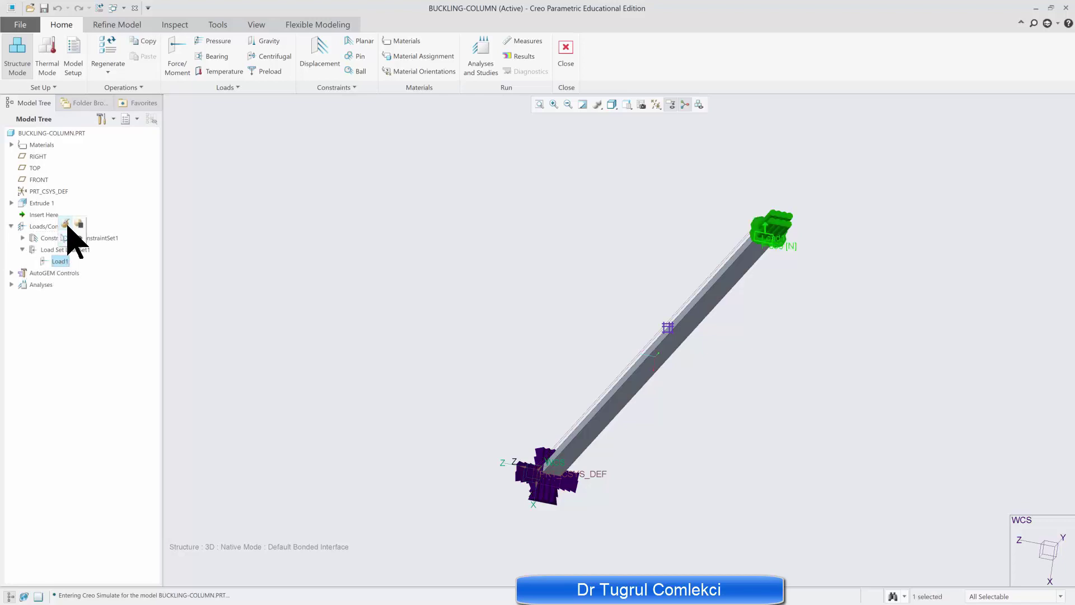
pyautogui.click(67, 225)
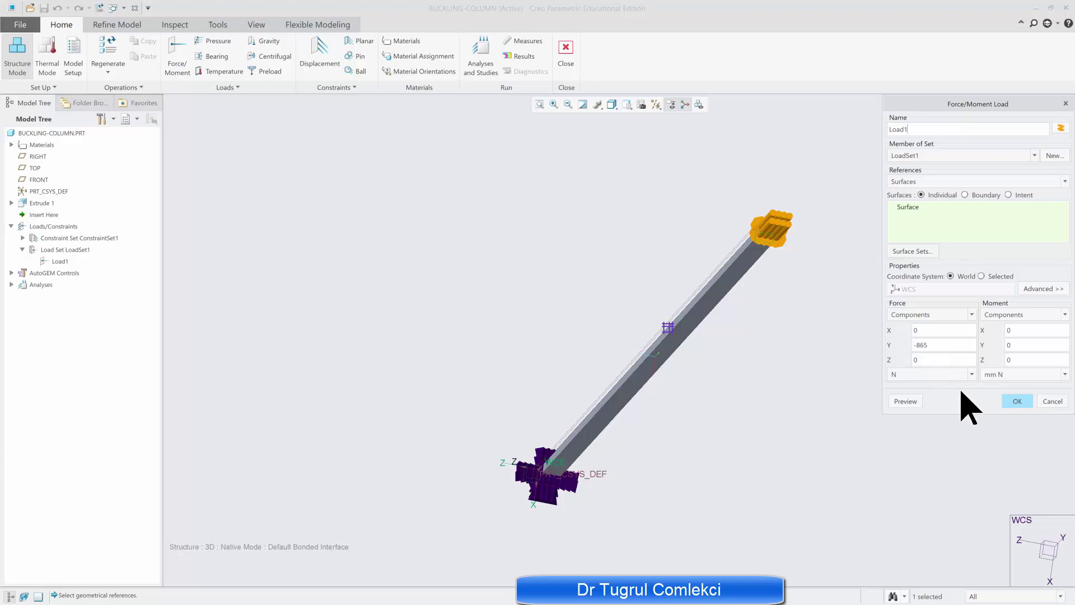
pyautogui.click(1013, 401)
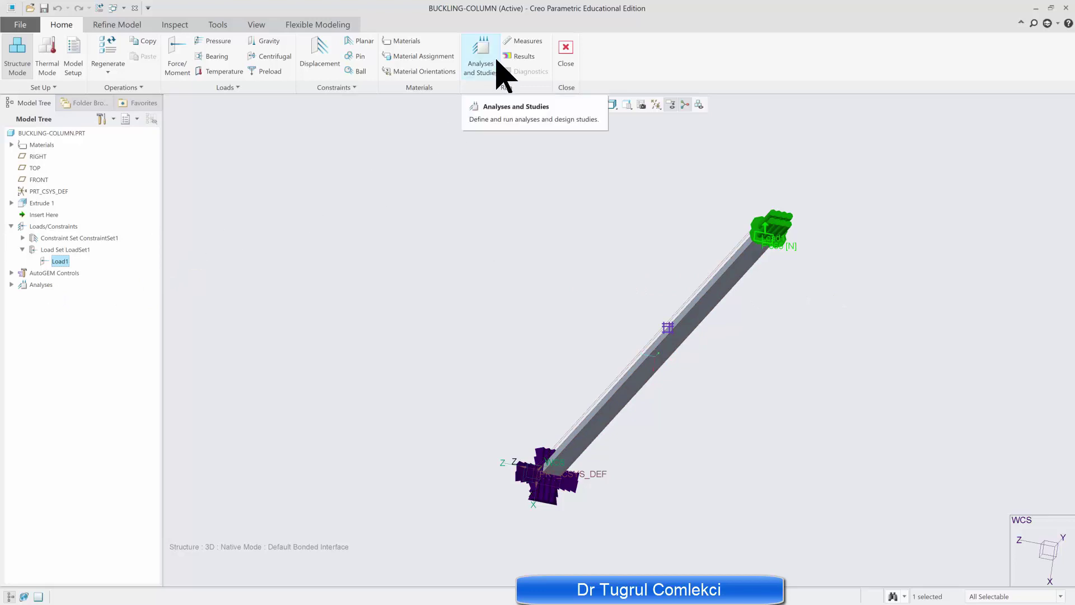
# Plot Analysis1's YY stress component as a fringe on the deformed column.
pyautogui.click(480, 59)
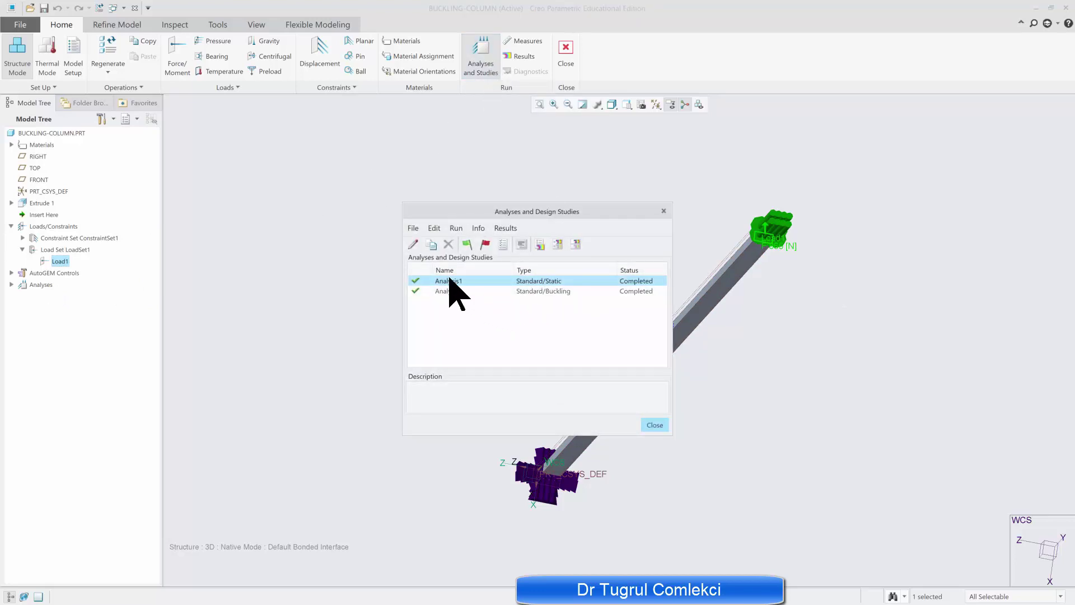
pyautogui.click(540, 245)
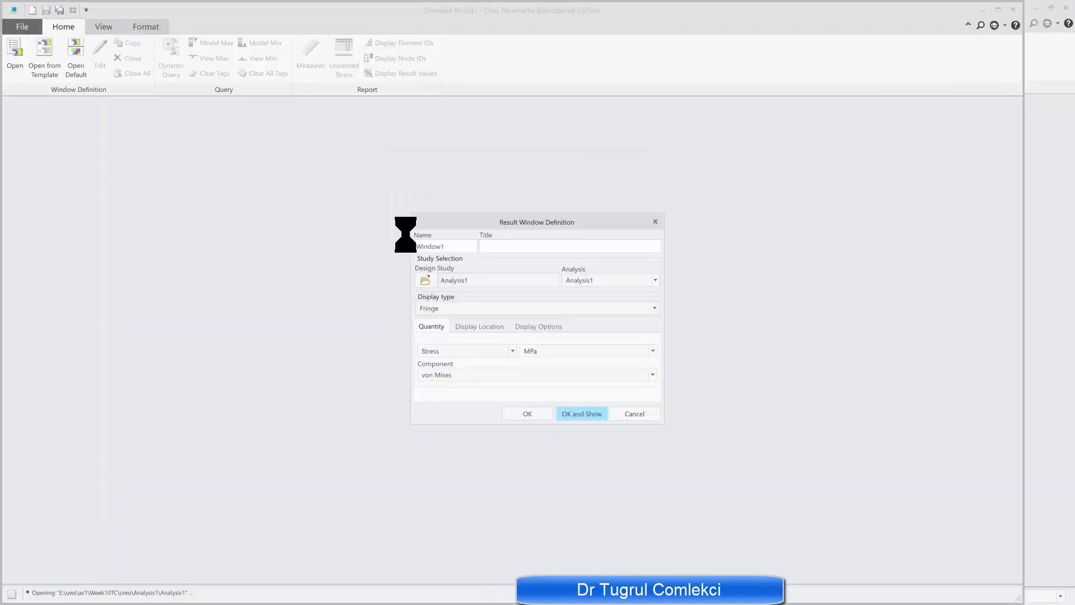
pyautogui.click(556, 326)
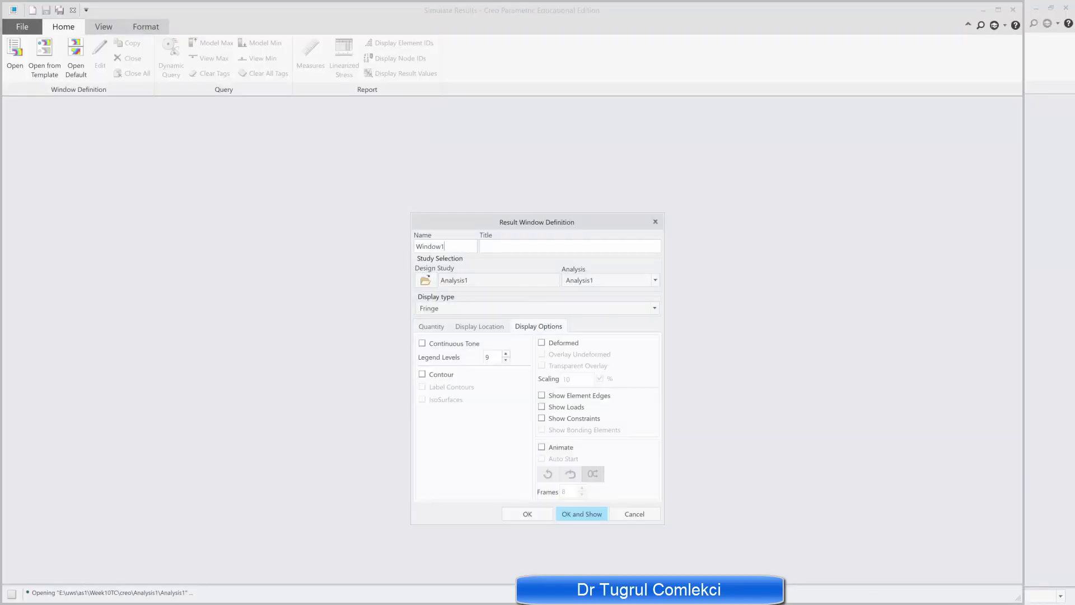
pyautogui.click(557, 342)
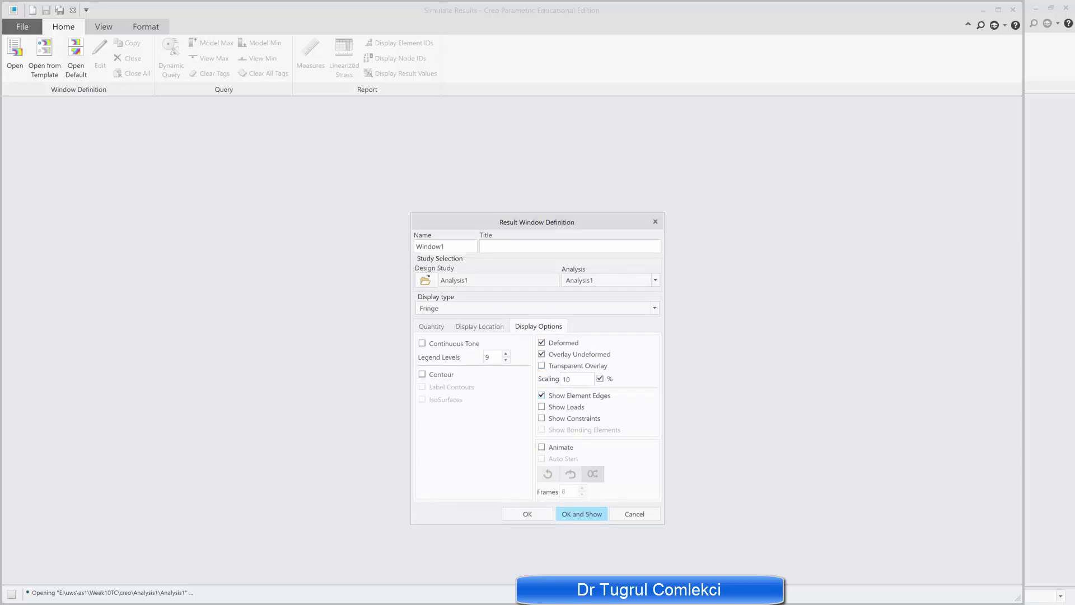
pyautogui.click(437, 324)
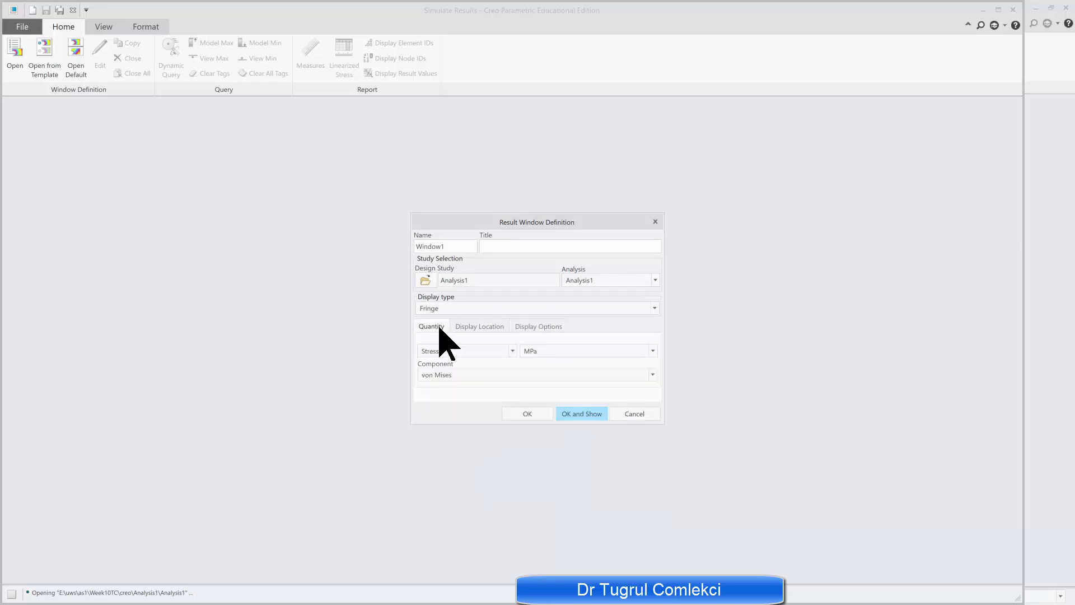
pyautogui.click(452, 374)
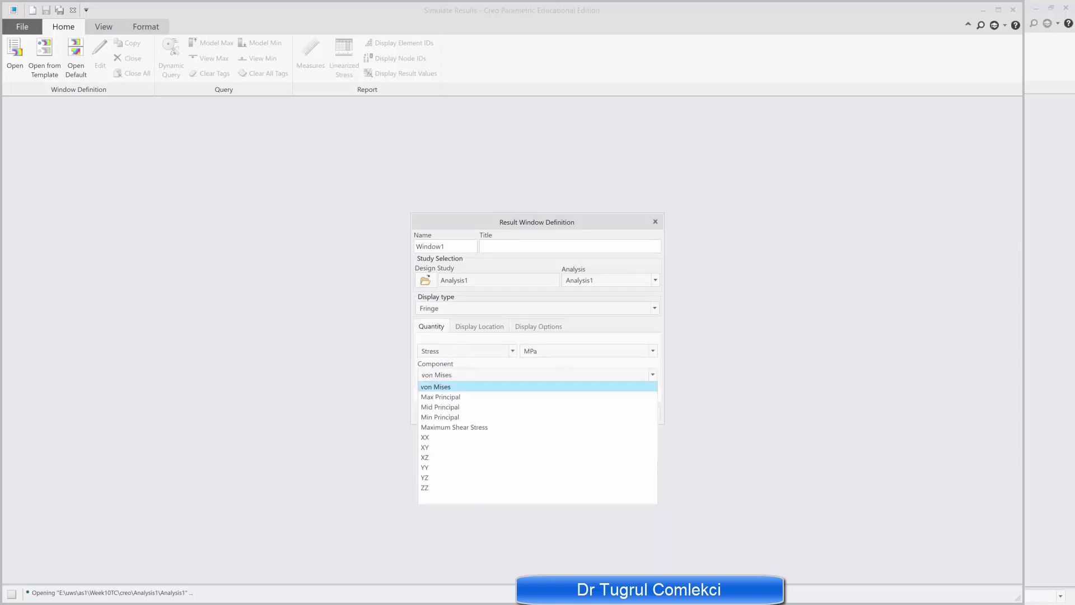
pyautogui.click(444, 467)
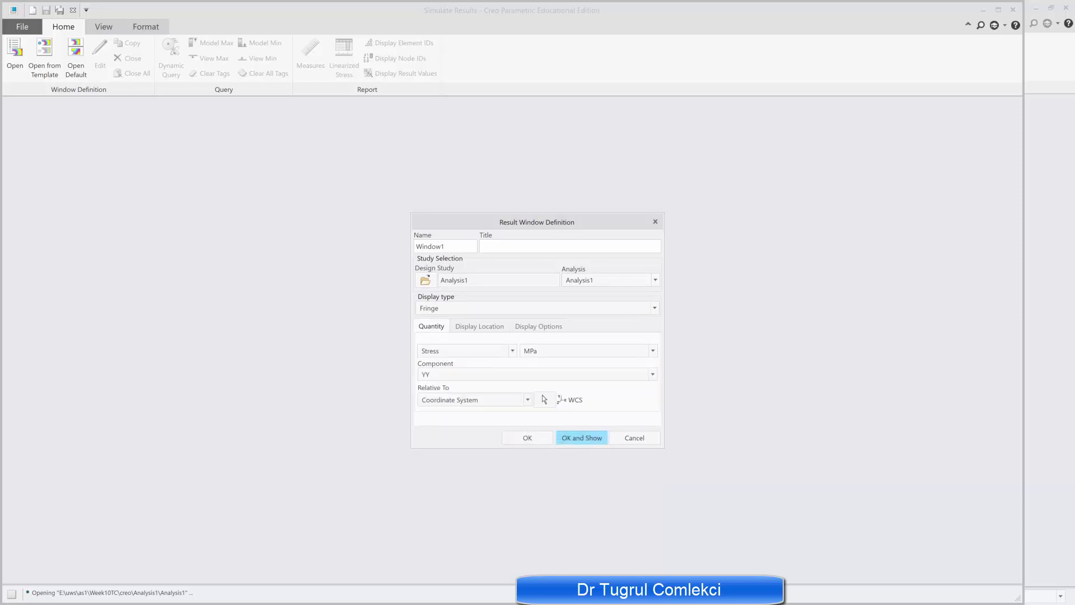
pyautogui.click(581, 438)
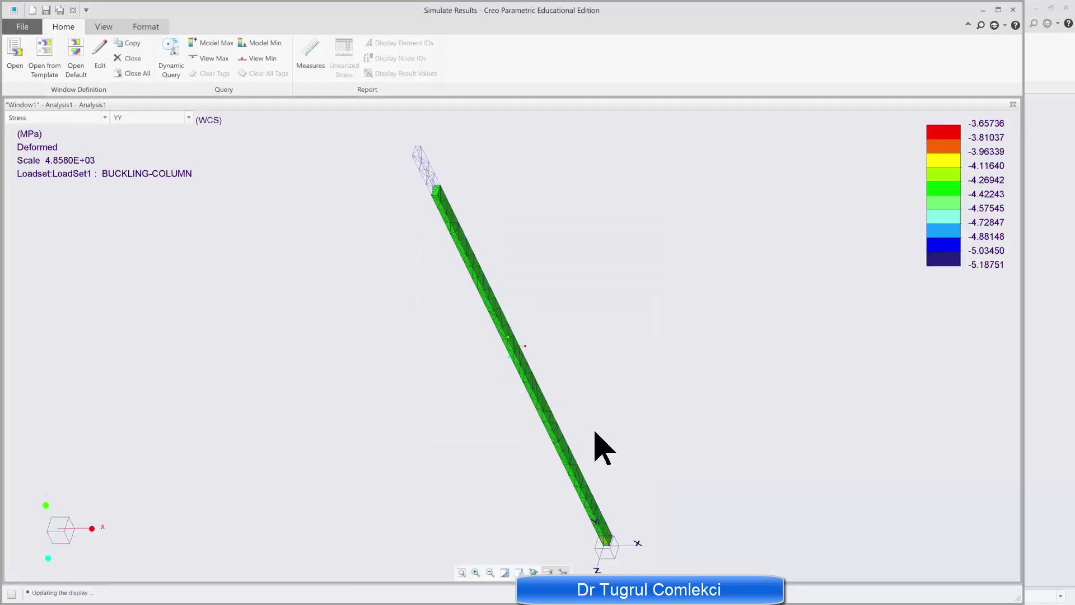
pyautogui.click(175, 59)
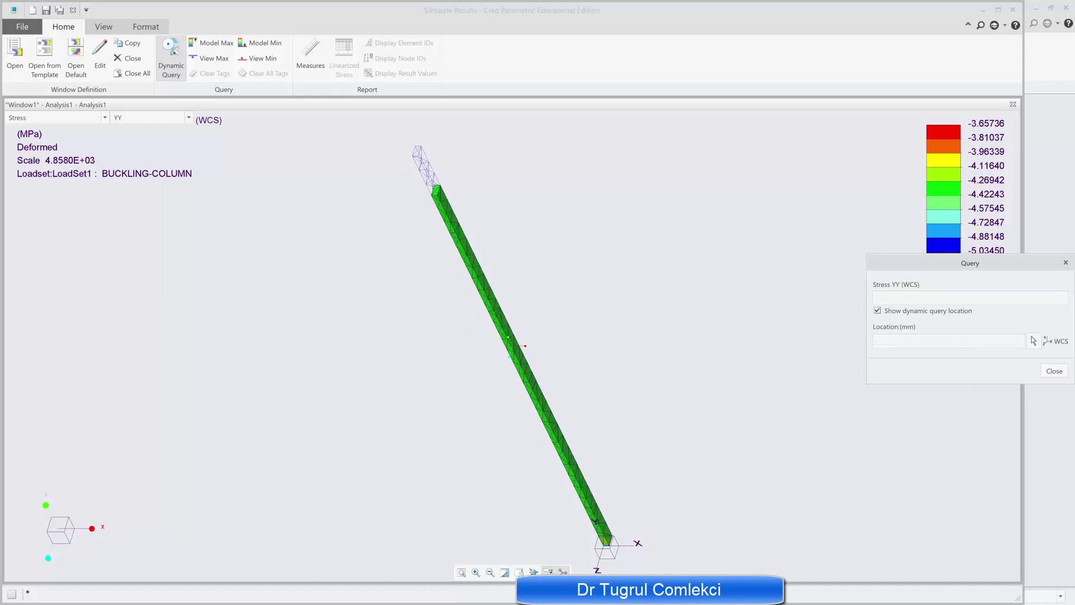
pyautogui.click(1054, 371)
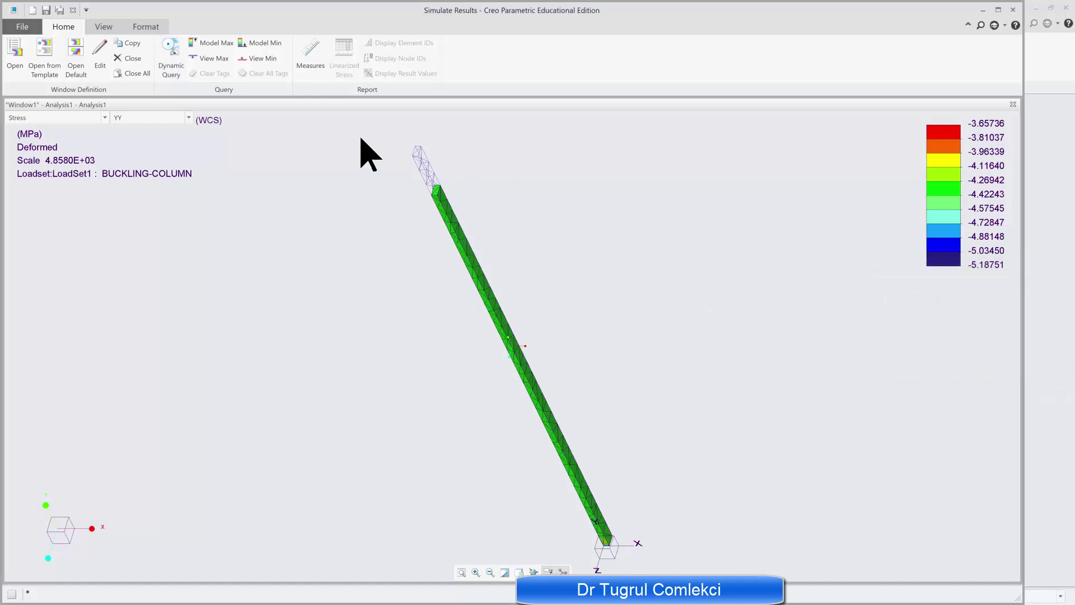
# Exit the stress results without saving and select the buckling Analysis2 to view its results.
pyautogui.click(73, 11)
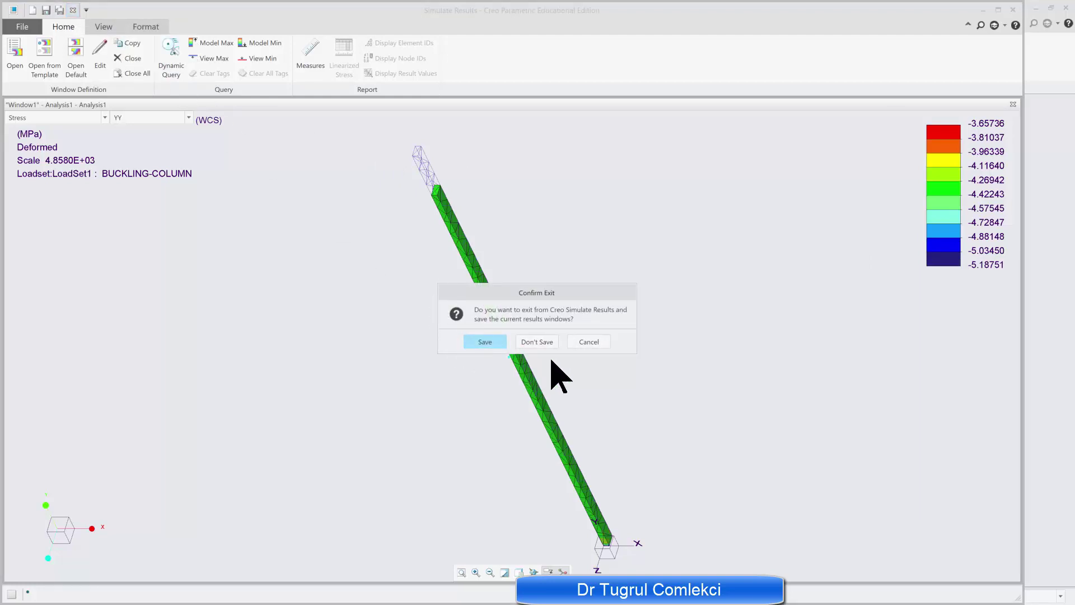
pyautogui.click(537, 343)
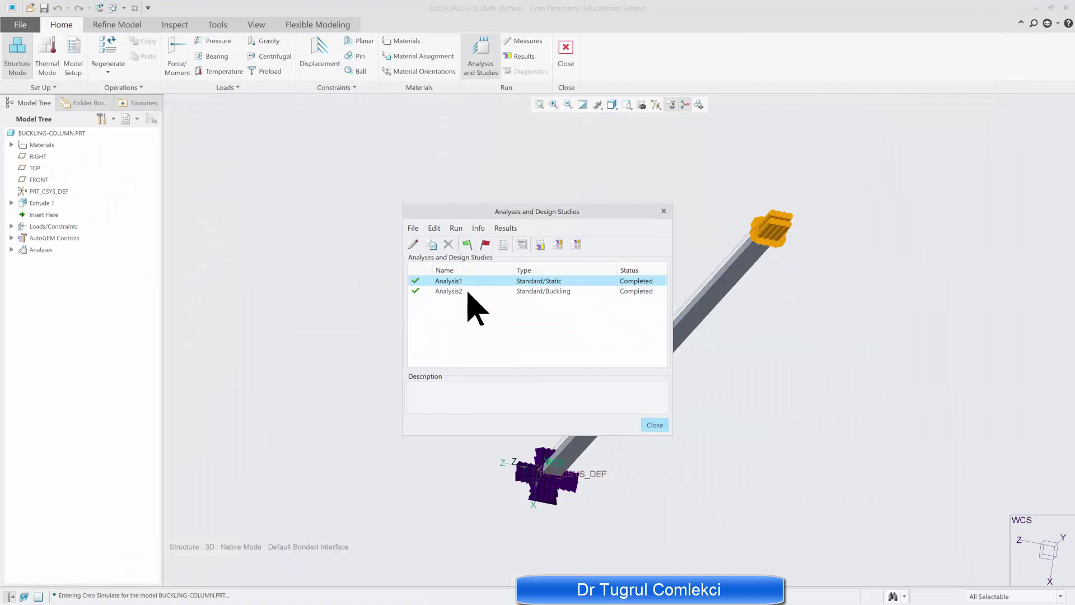
pyautogui.click(467, 291)
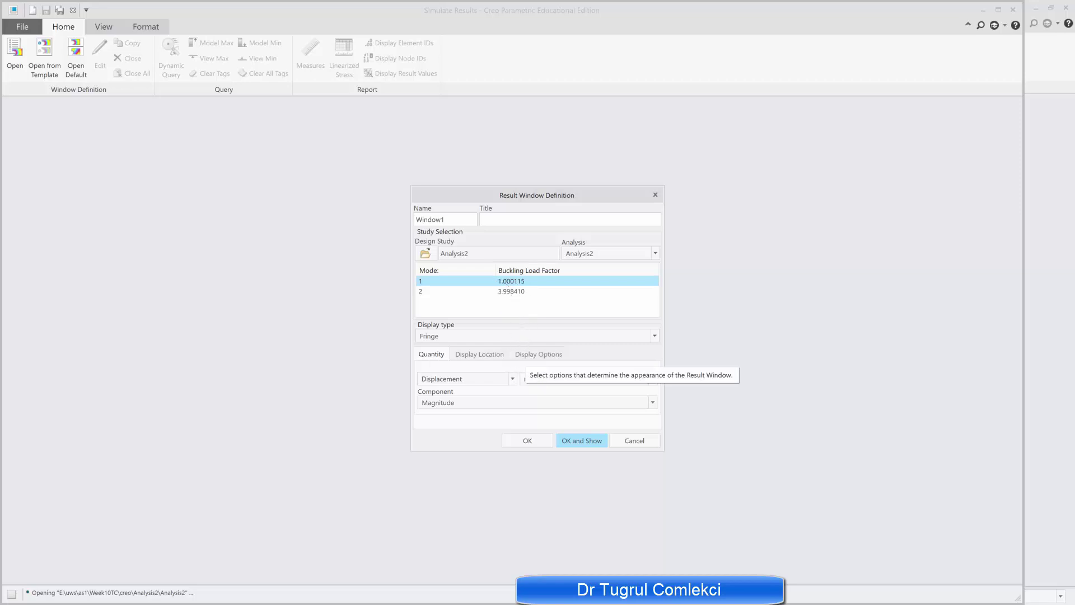
# Show Analysis2's mode 1 deformed, with undeformed overlay and element edges visible.
pyautogui.click(526, 355)
pyautogui.click(541, 370)
pyautogui.click(541, 382)
pyautogui.click(541, 423)
pyautogui.click(579, 541)
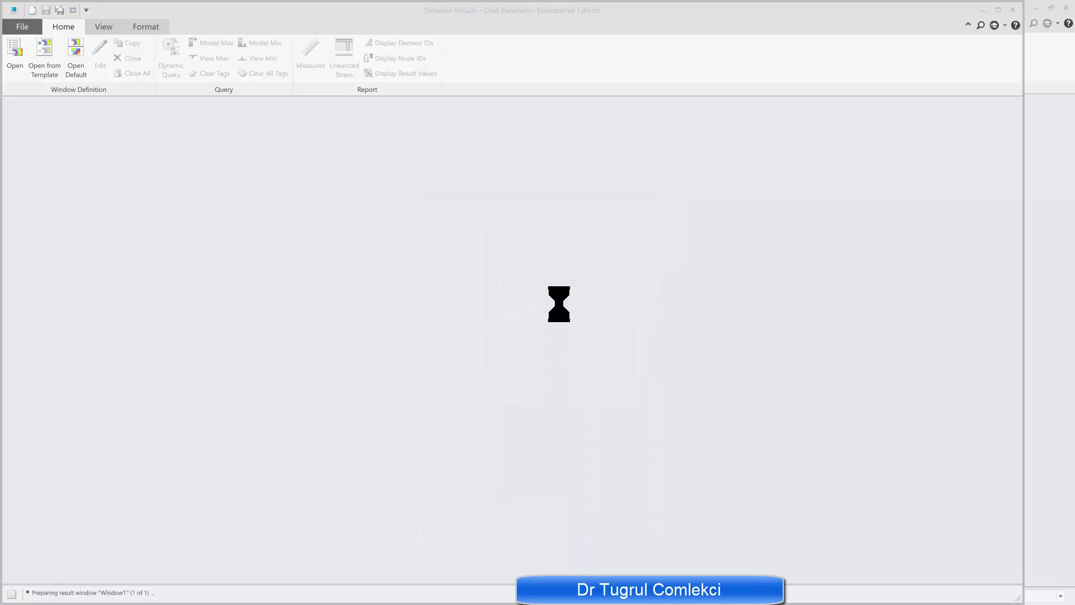